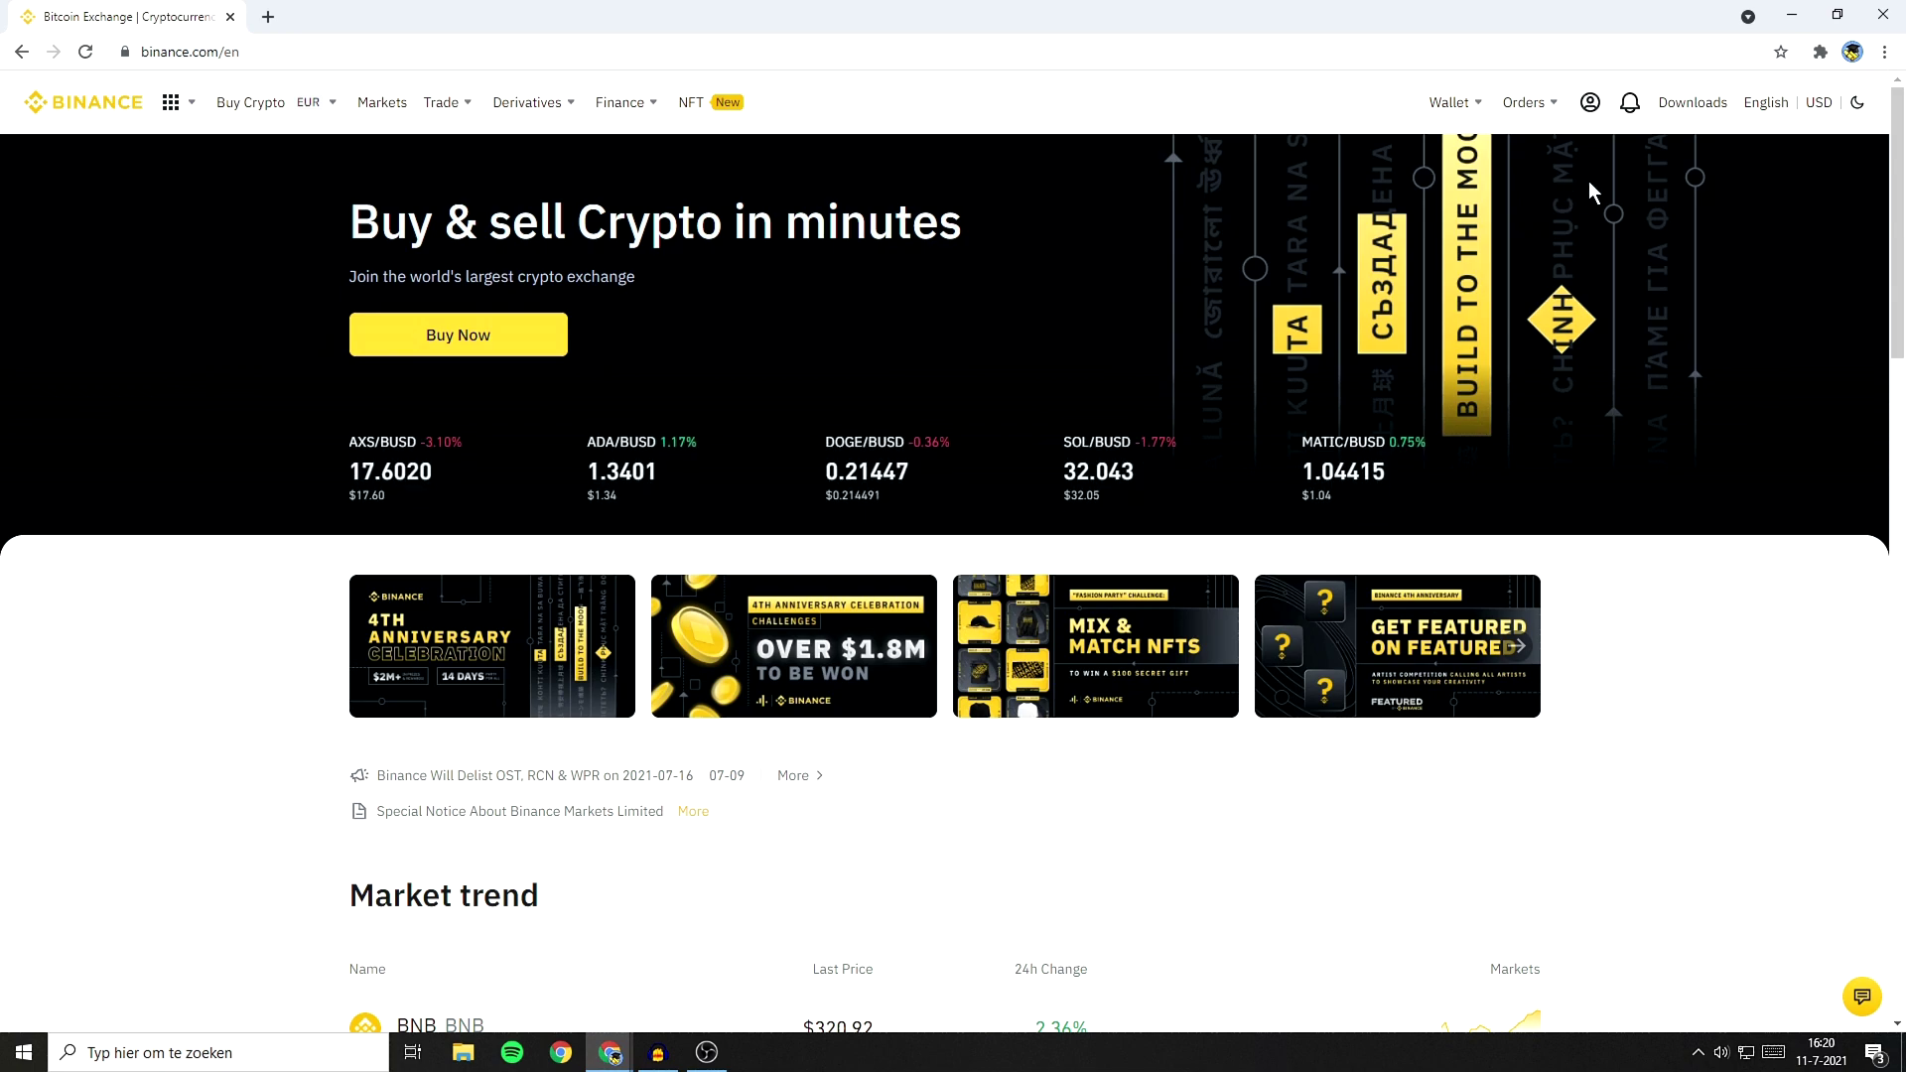
Show the account dropdown from the profile icon on the Binance home page.
{"action": "mouse_move", "coordinate": [1588, 109]}
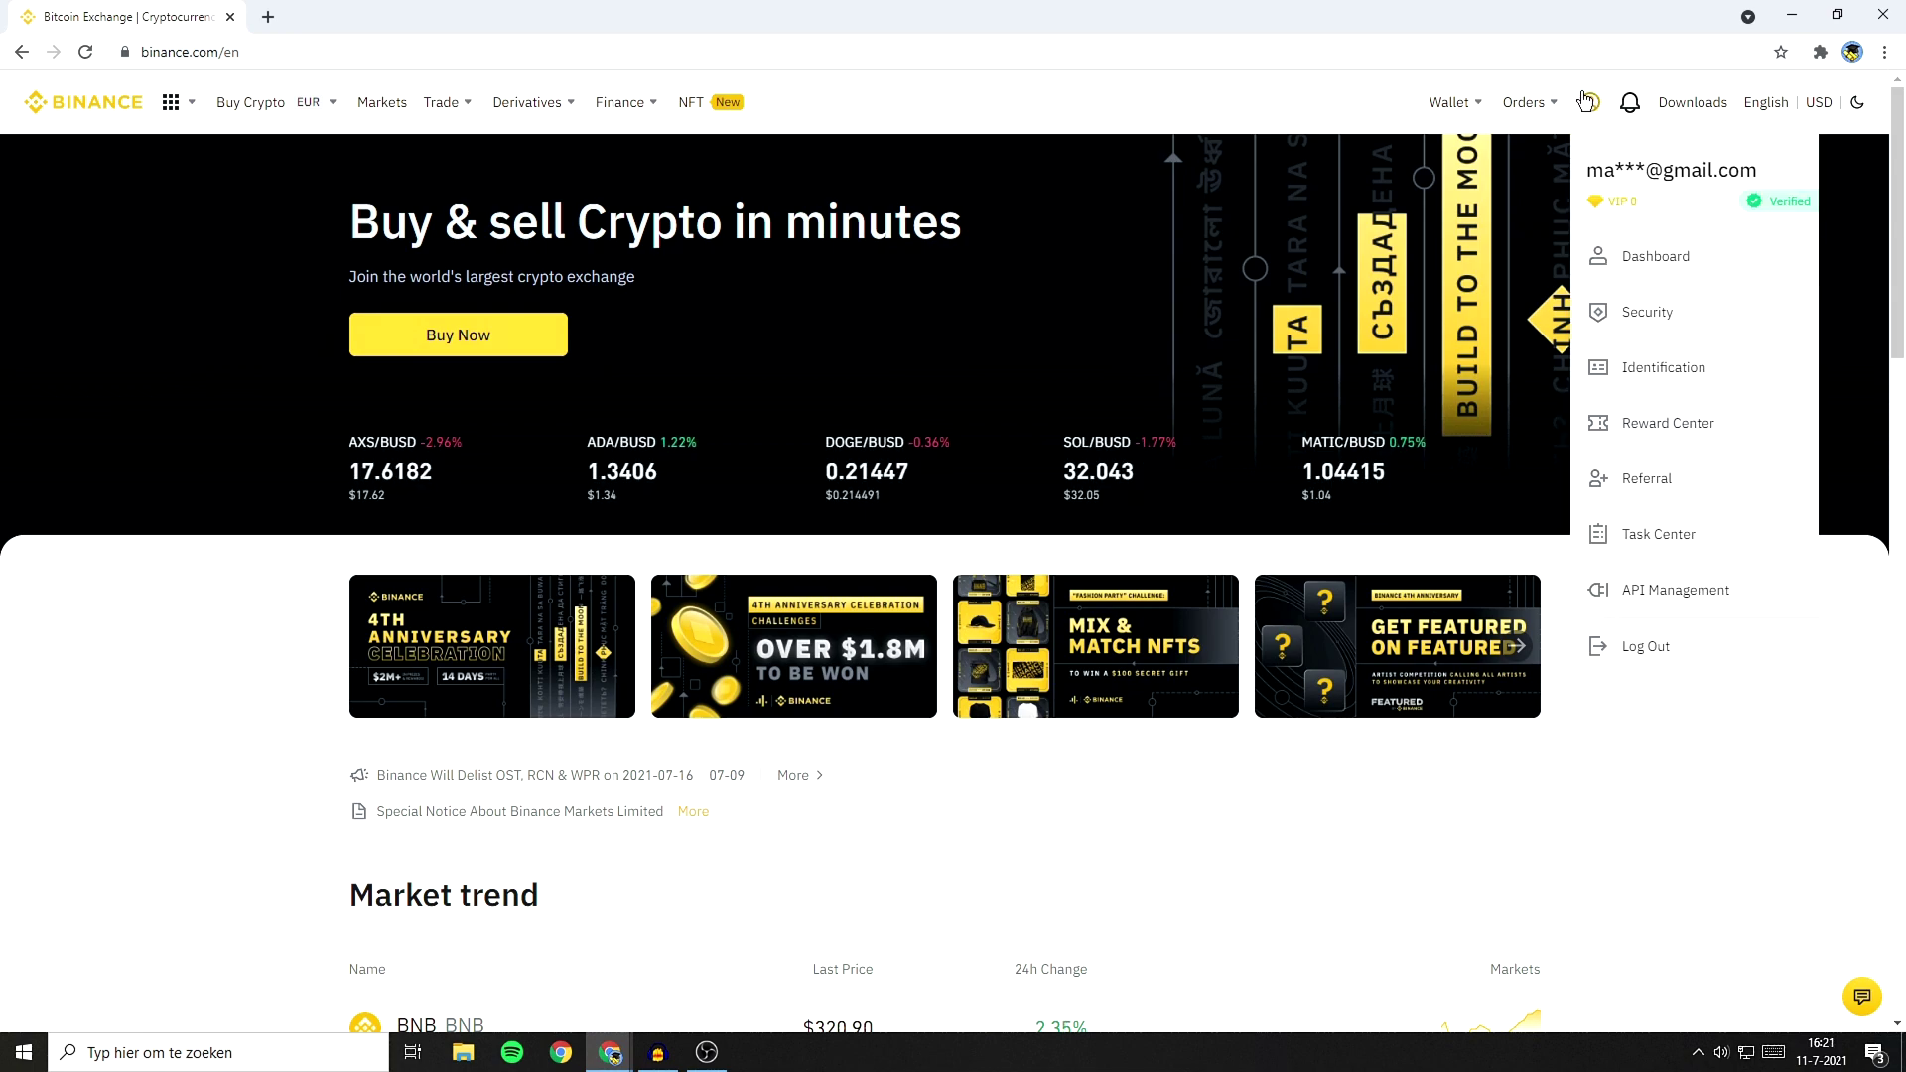
Start Google Authentication setup from Security settings and find Google Authenticator in the App Store.
{"action": "left_click", "coordinate": [1675, 320]}
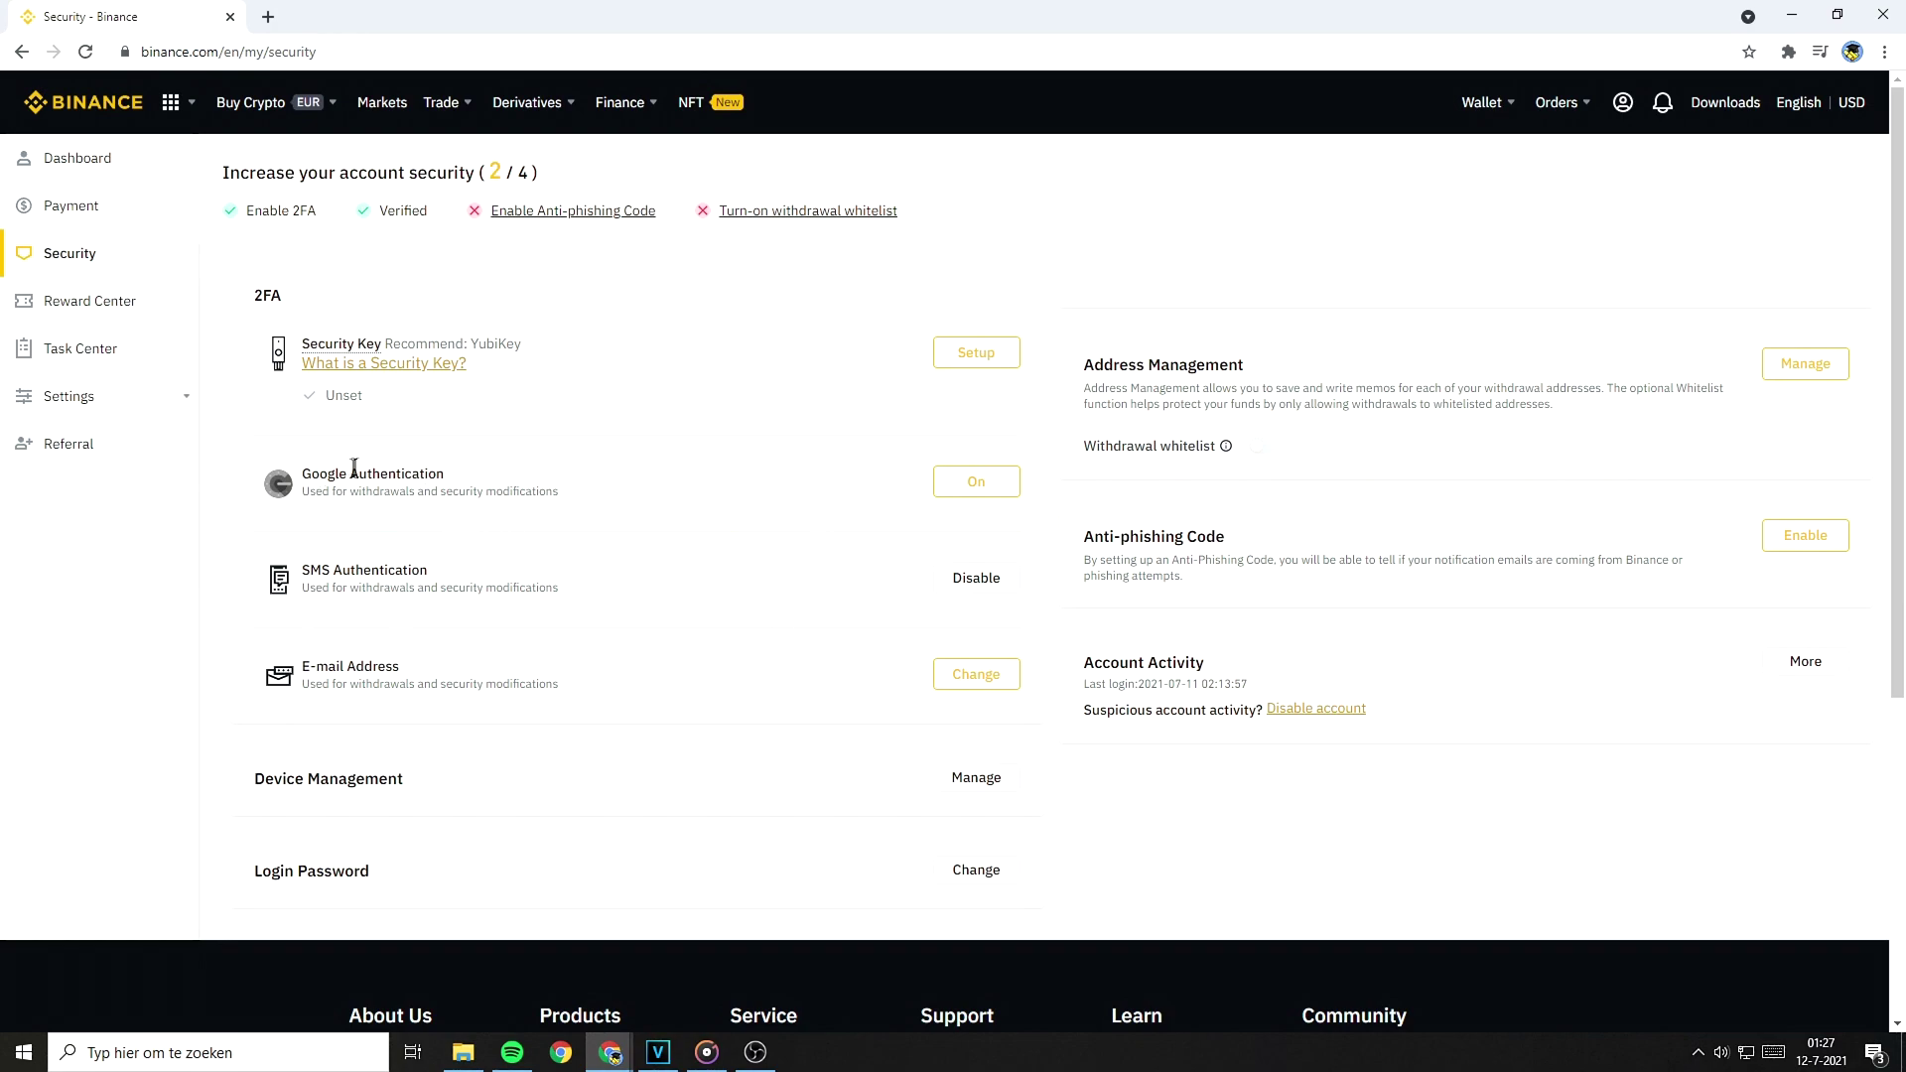
{"action": "left_click", "coordinate": [976, 487]}
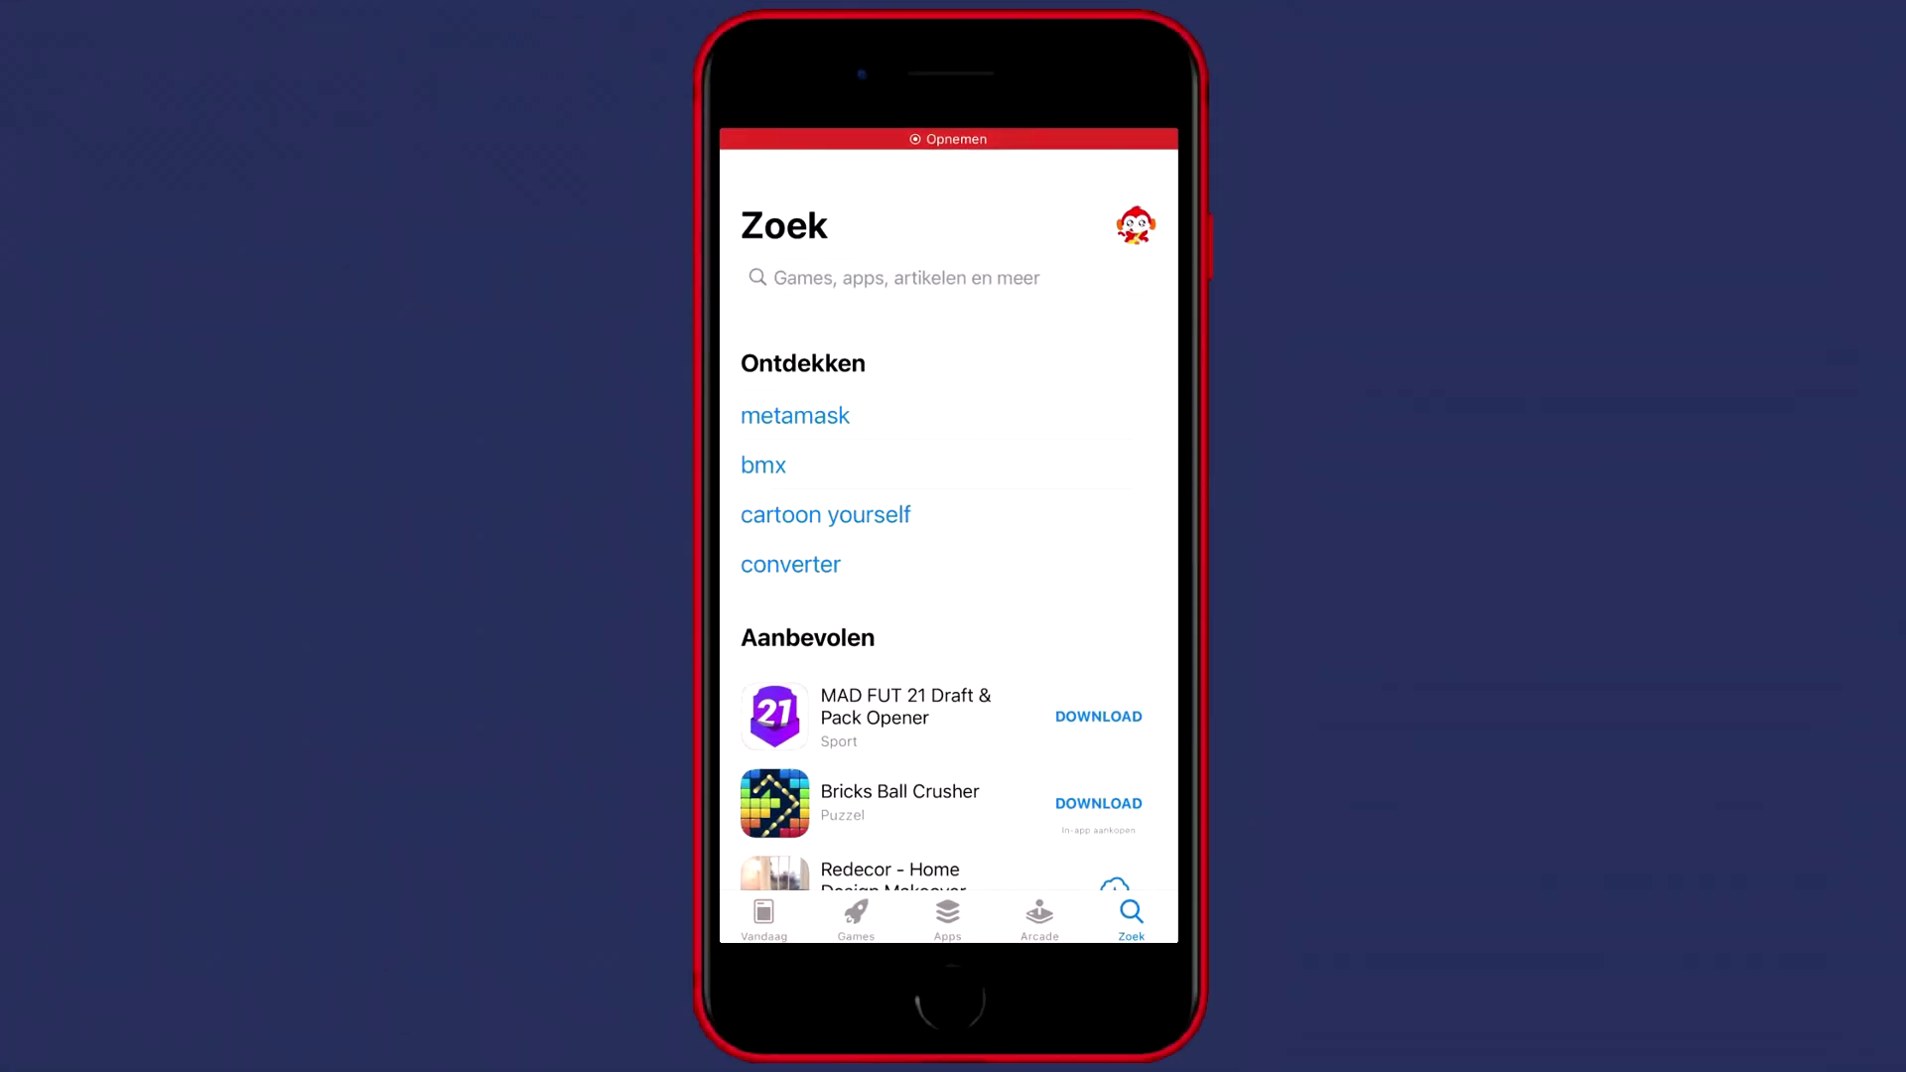
{"action": "left_click", "coordinate": [893, 278]}
{"action": "type", "text": "google aut"}
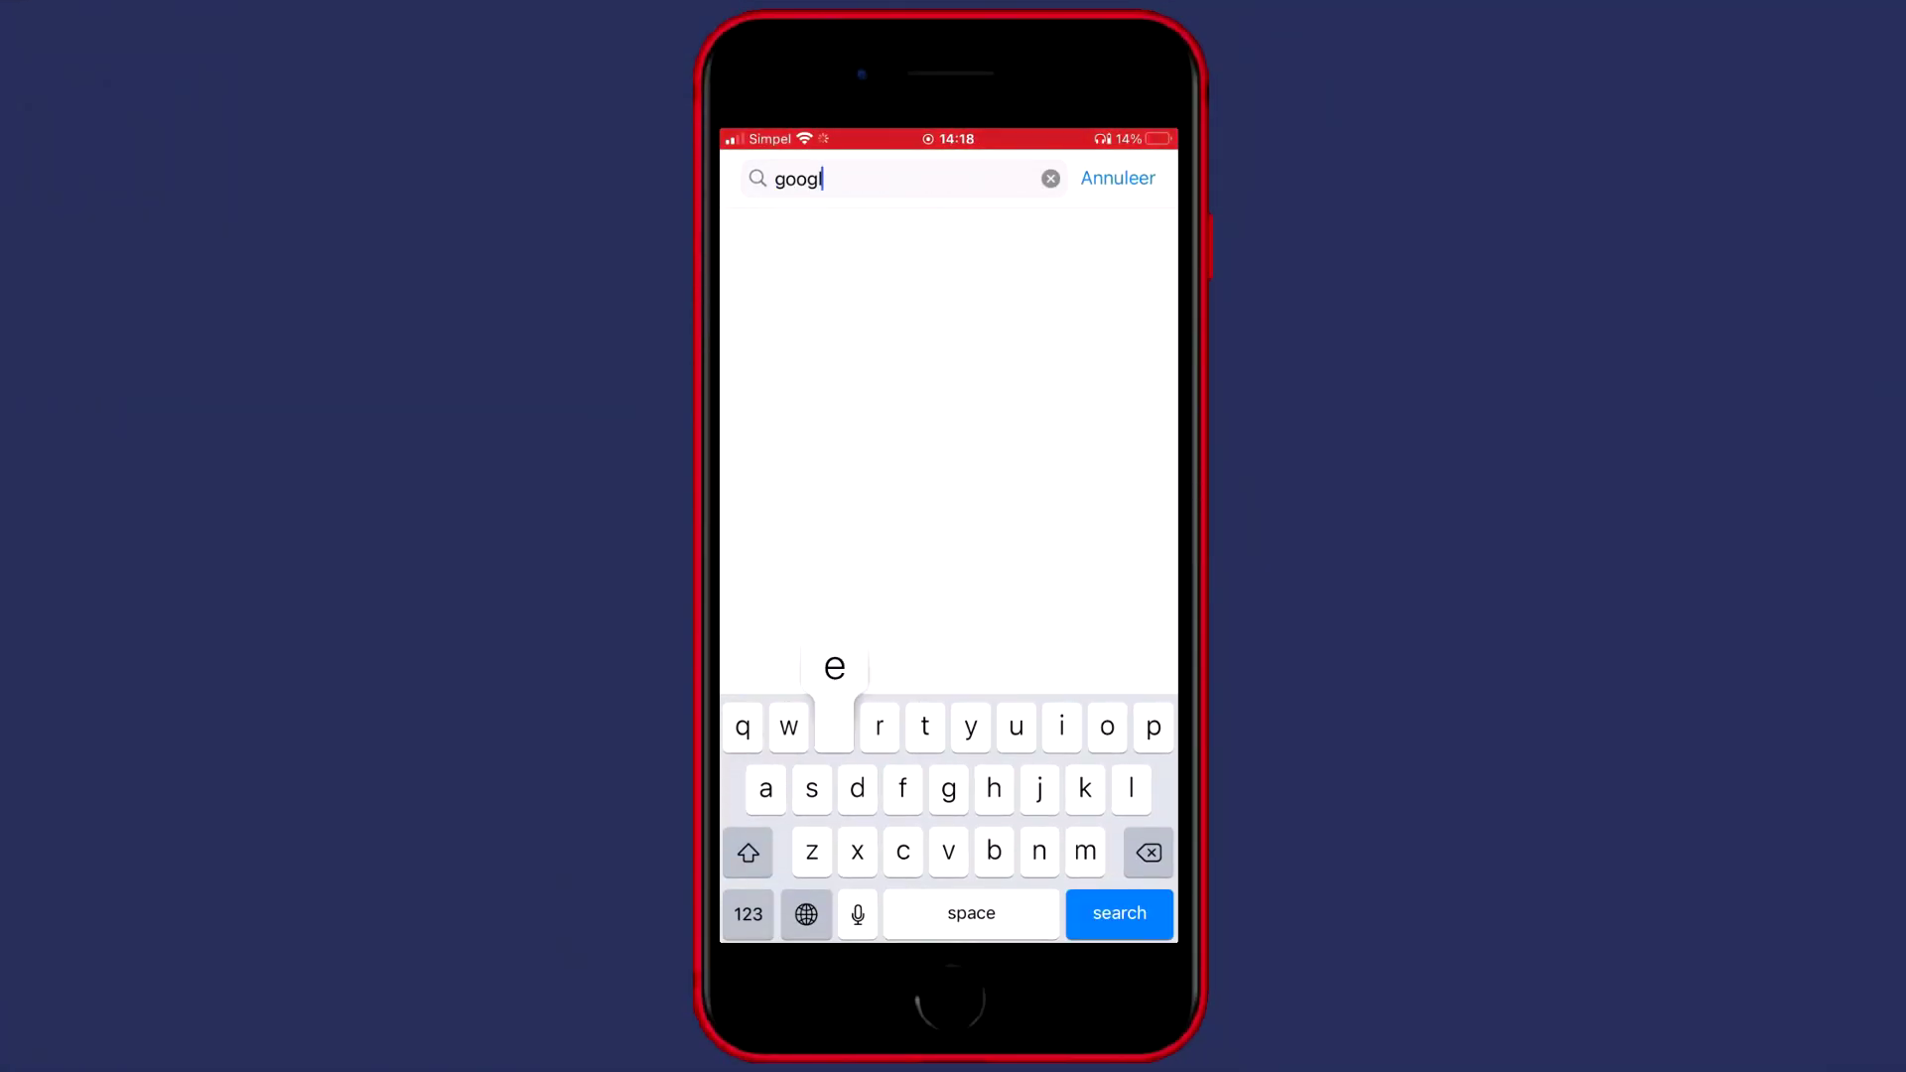
{"action": "left_click", "coordinate": [894, 378]}
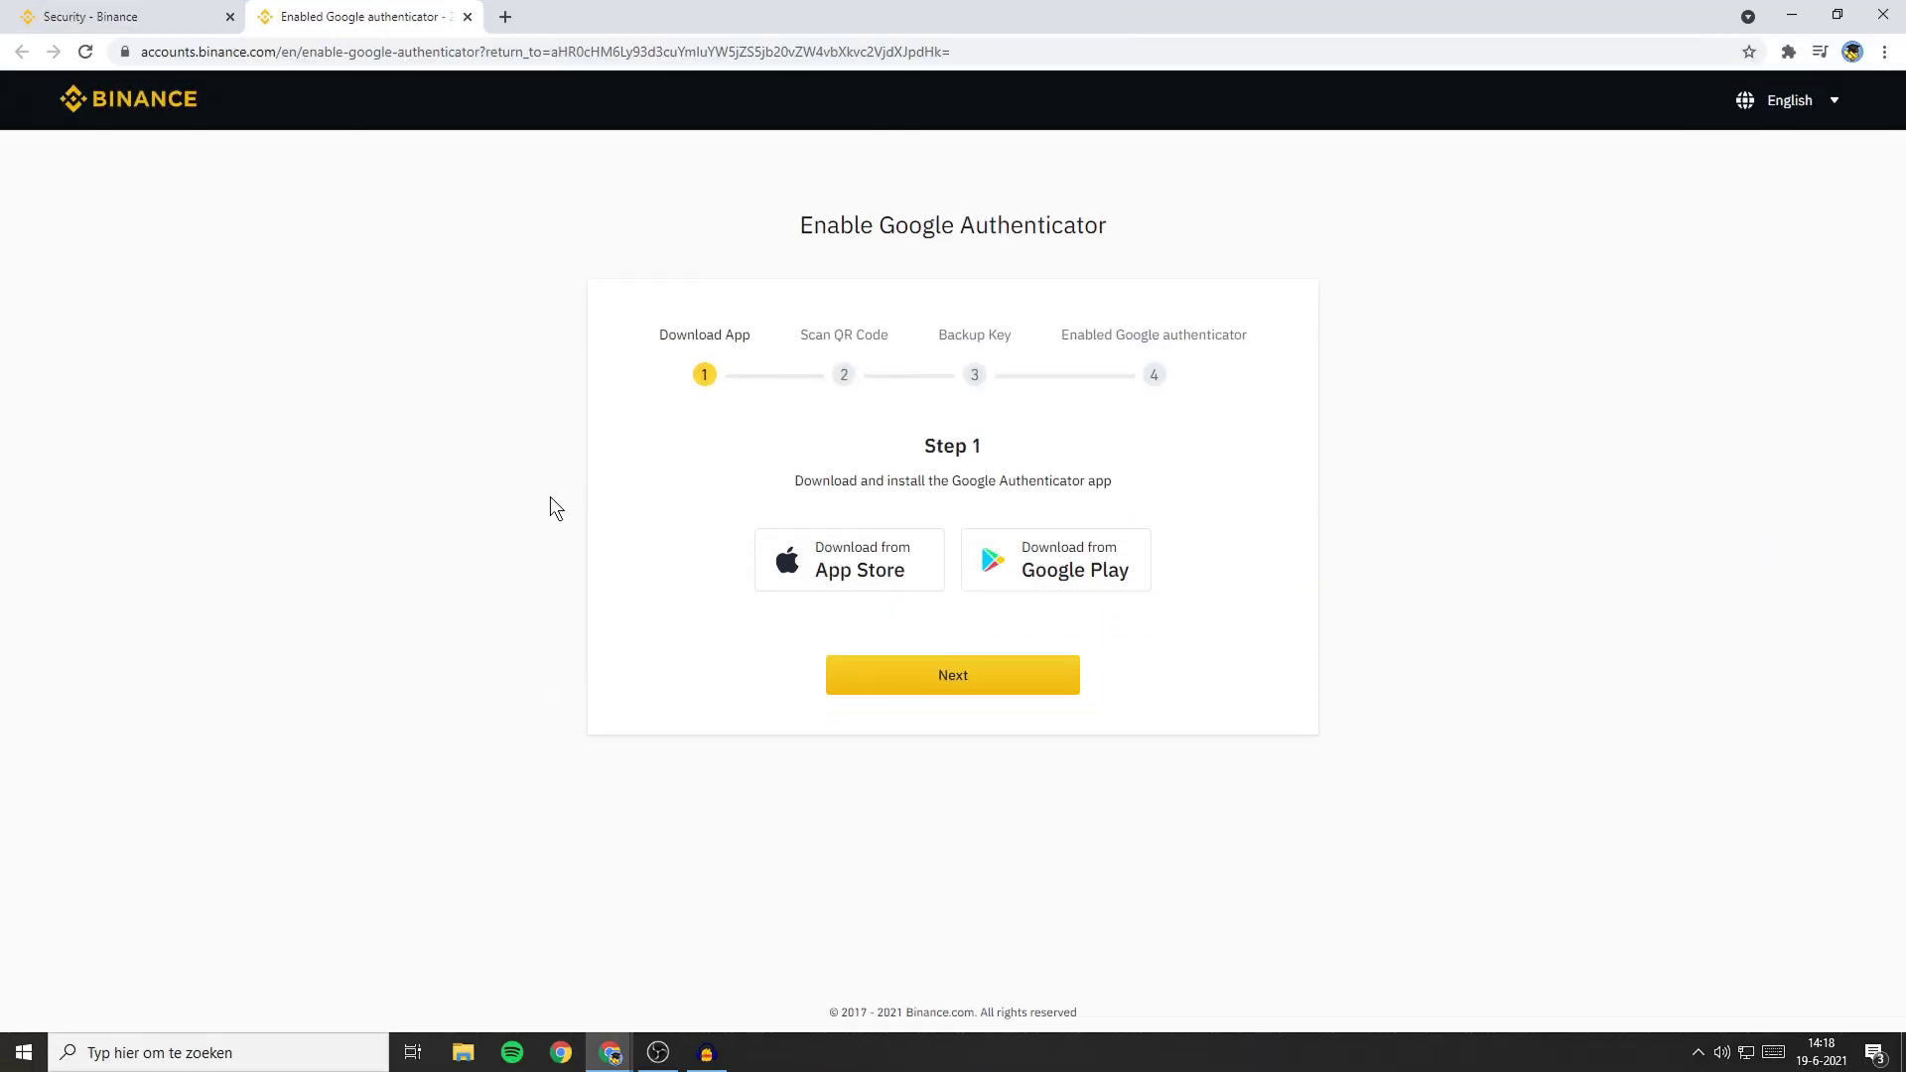
Advance the Google Authenticator wizard from Step 1 to the Step 2 QR code.
{"action": "left_click", "coordinate": [933, 680]}
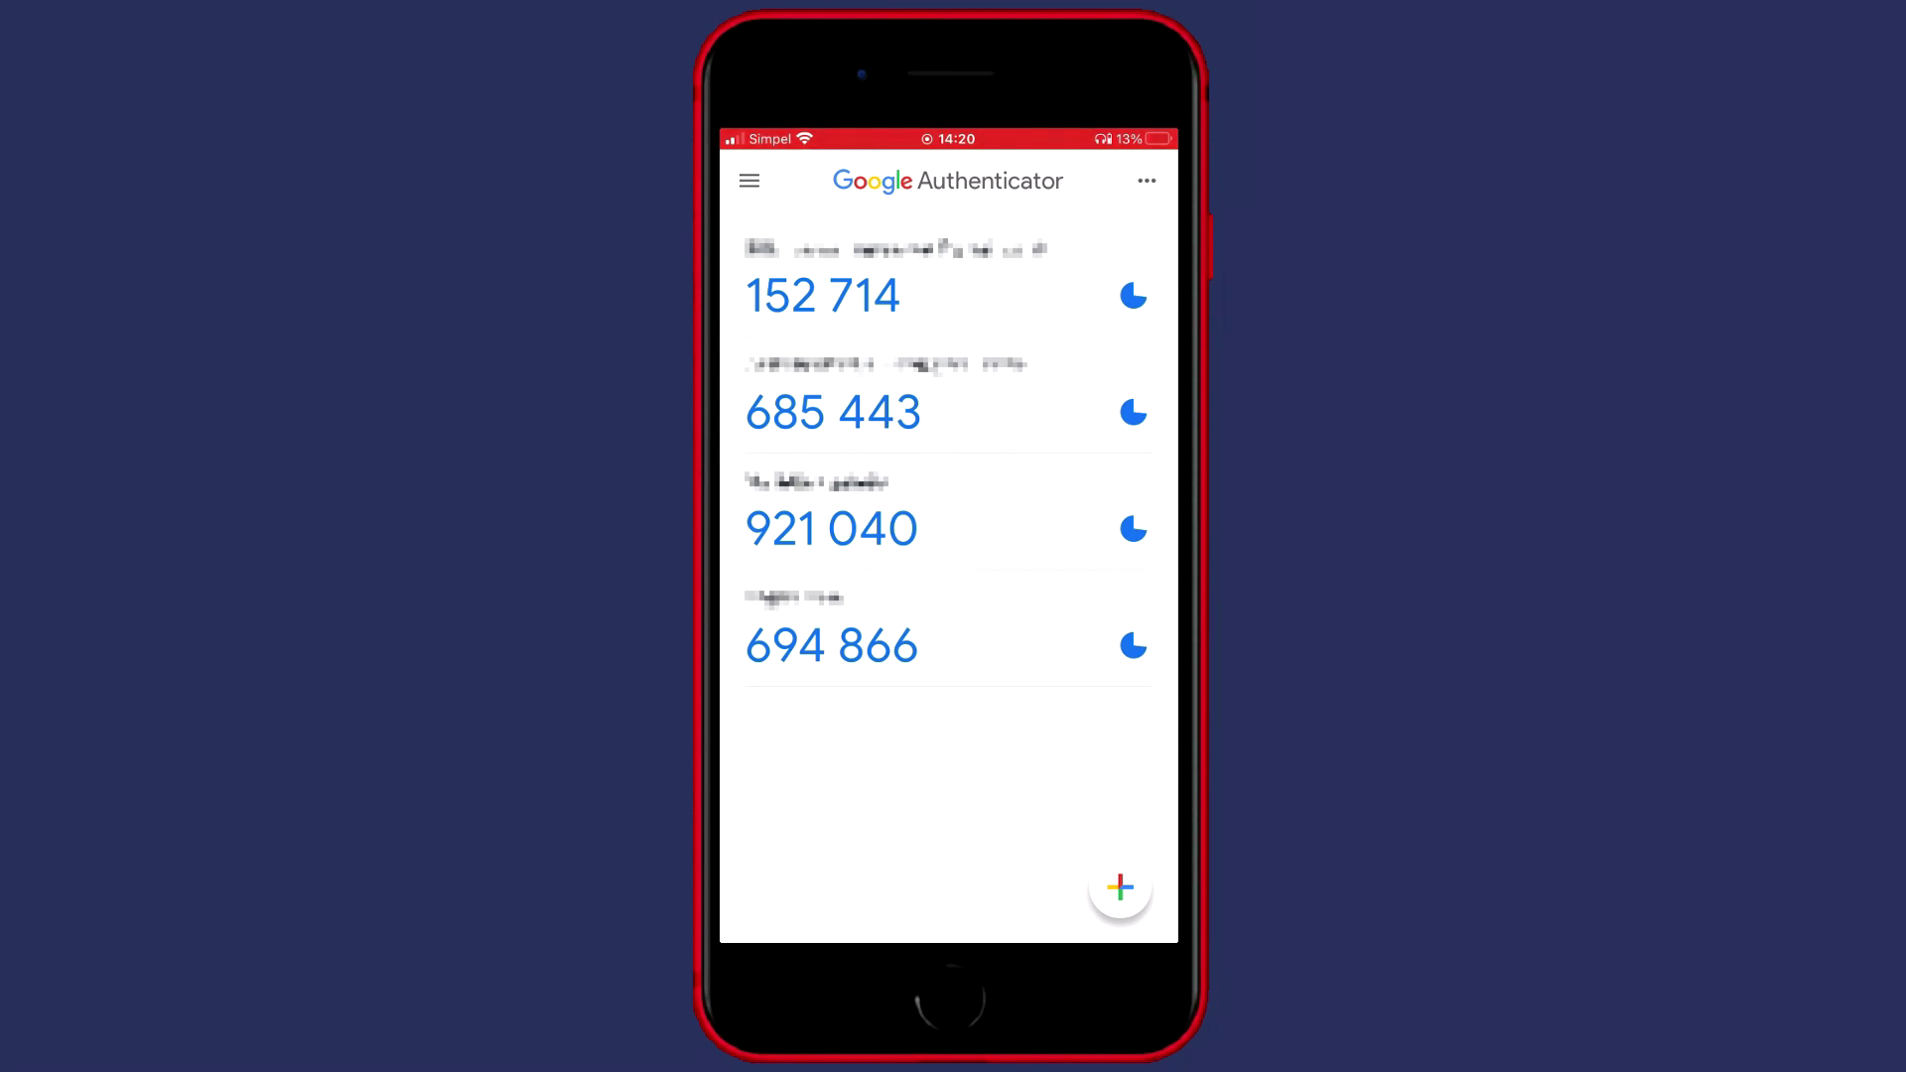
Add the Binance account in Google Authenticator by scanning the setup QR code.
{"action": "left_click", "coordinate": [1120, 886]}
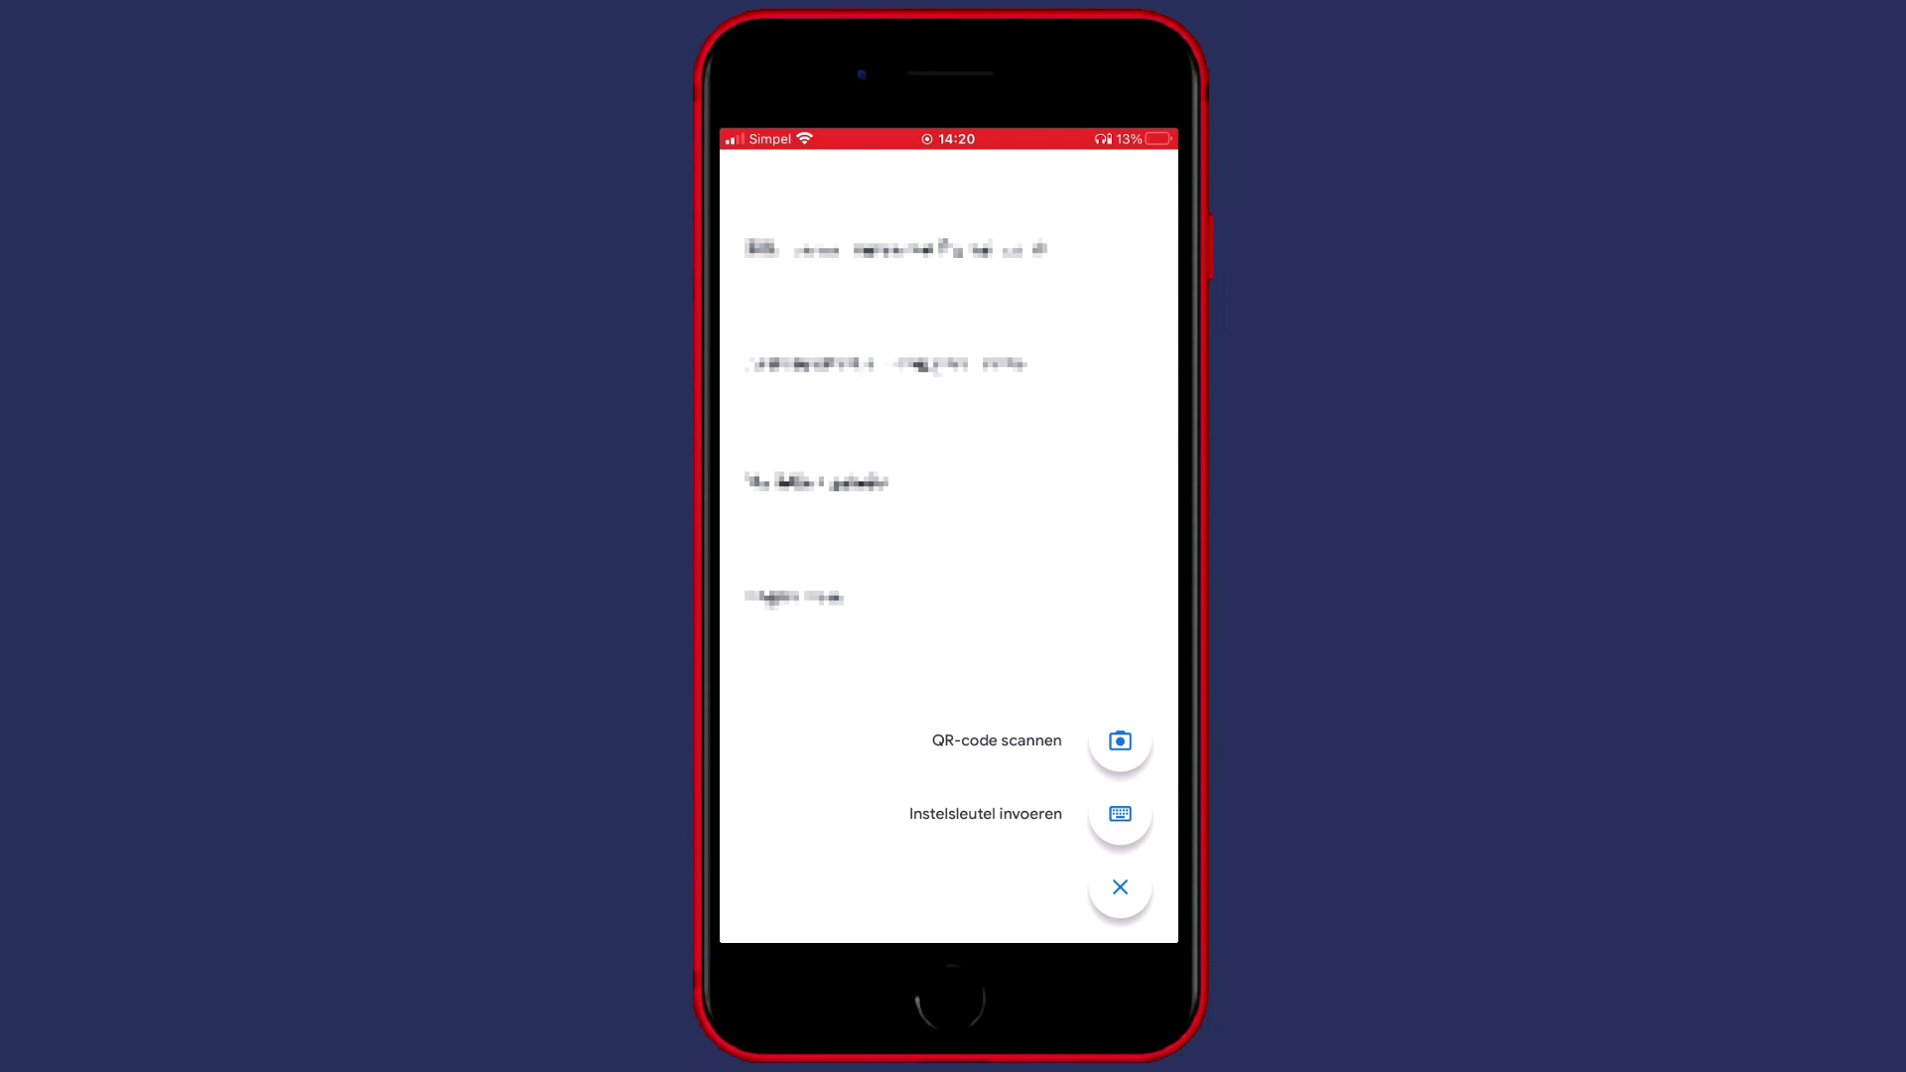
{"action": "left_click", "coordinate": [1120, 741]}
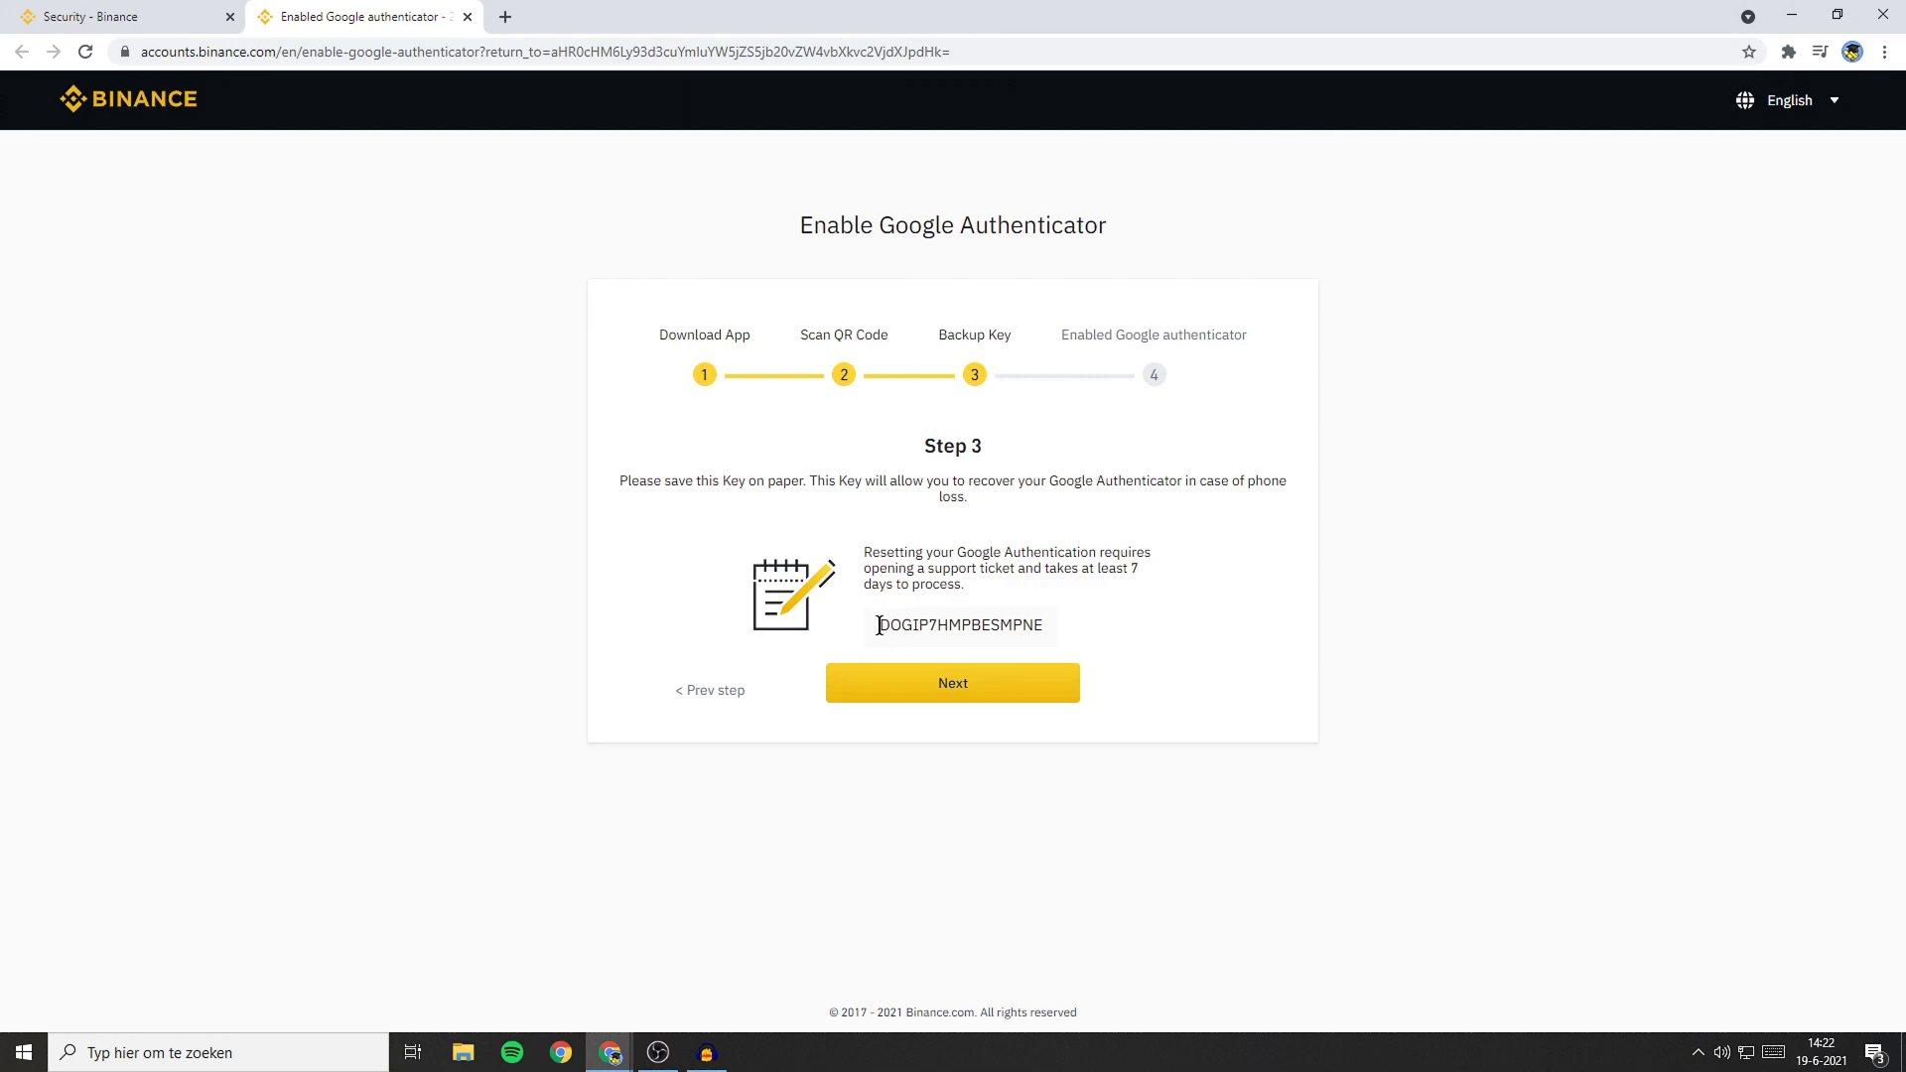
Copy the Google Authenticator backup key and continue to the Step 4 verification.
{"action": "double_click", "coordinate": [918, 624]}
{"action": "right_click", "coordinate": [917, 623]}
{"action": "left_click", "coordinate": [958, 640]}
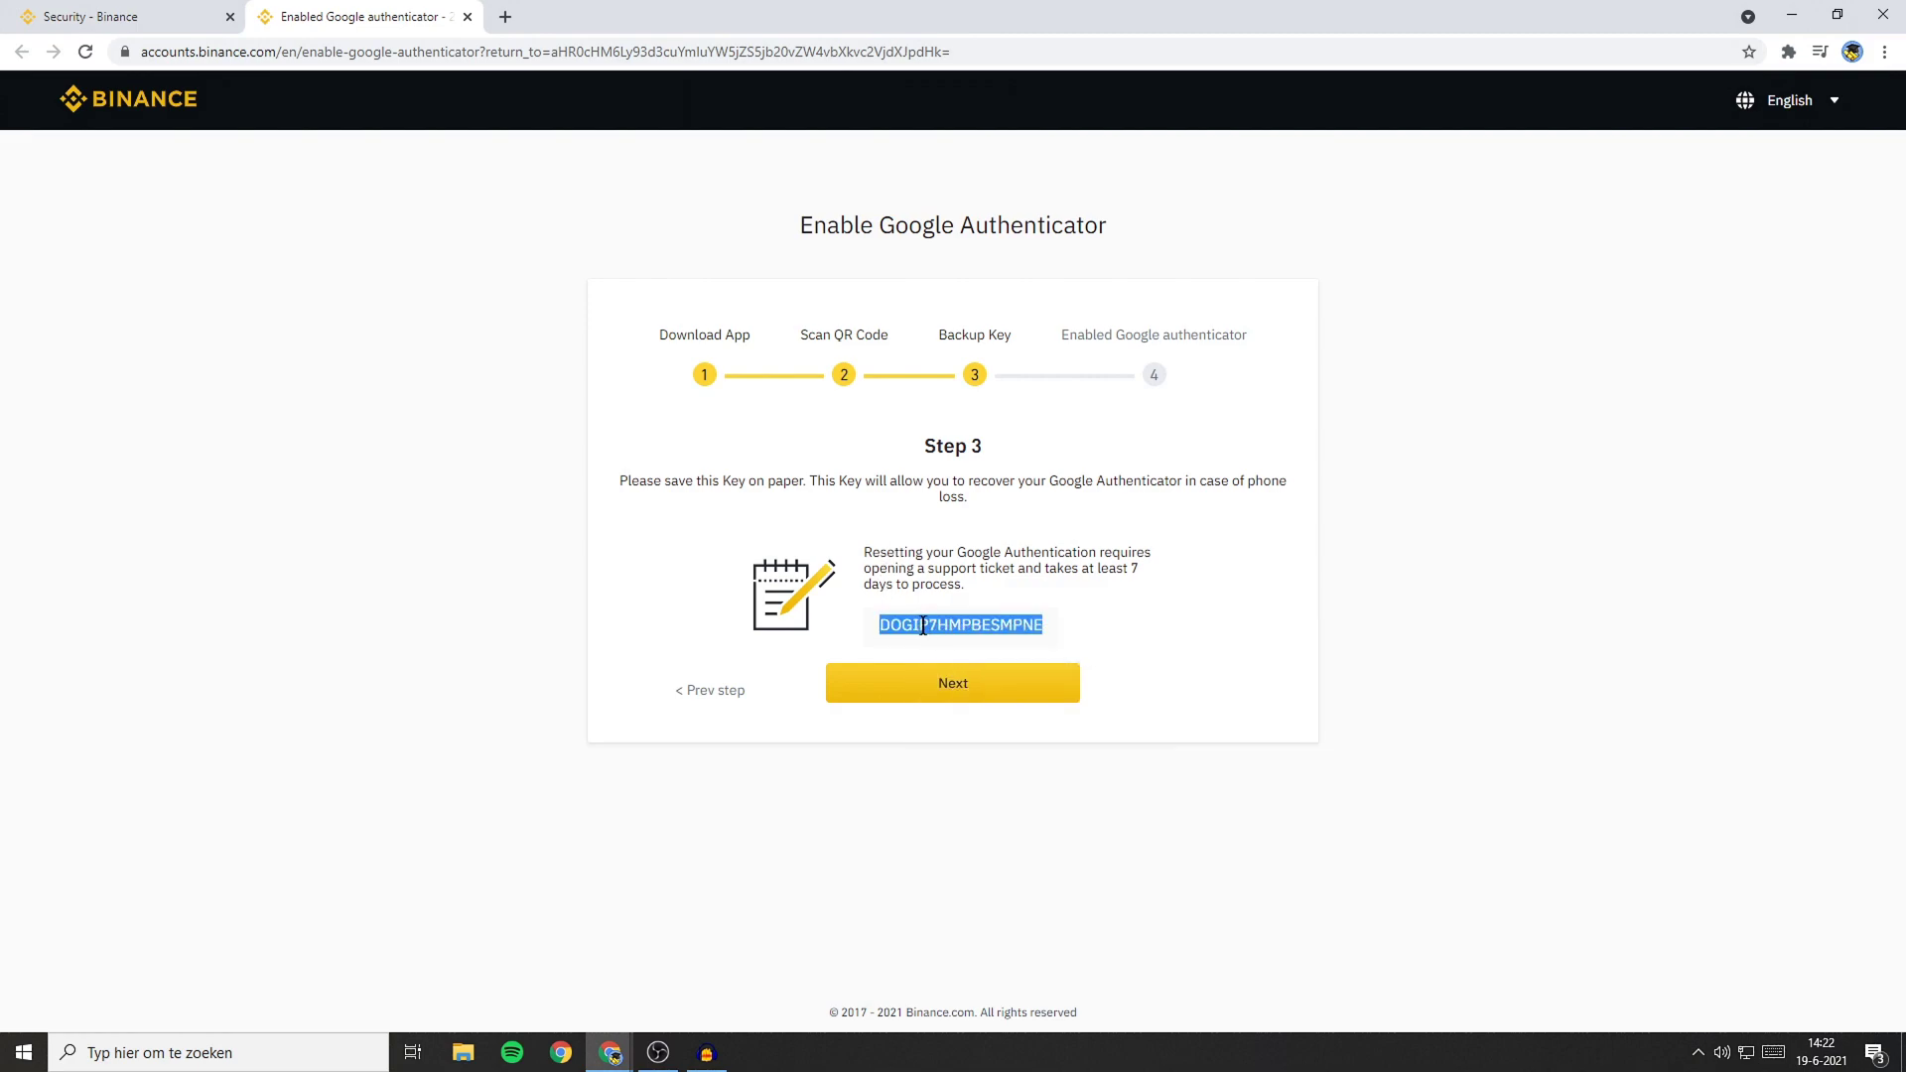
{"action": "left_click", "coordinate": [924, 630]}
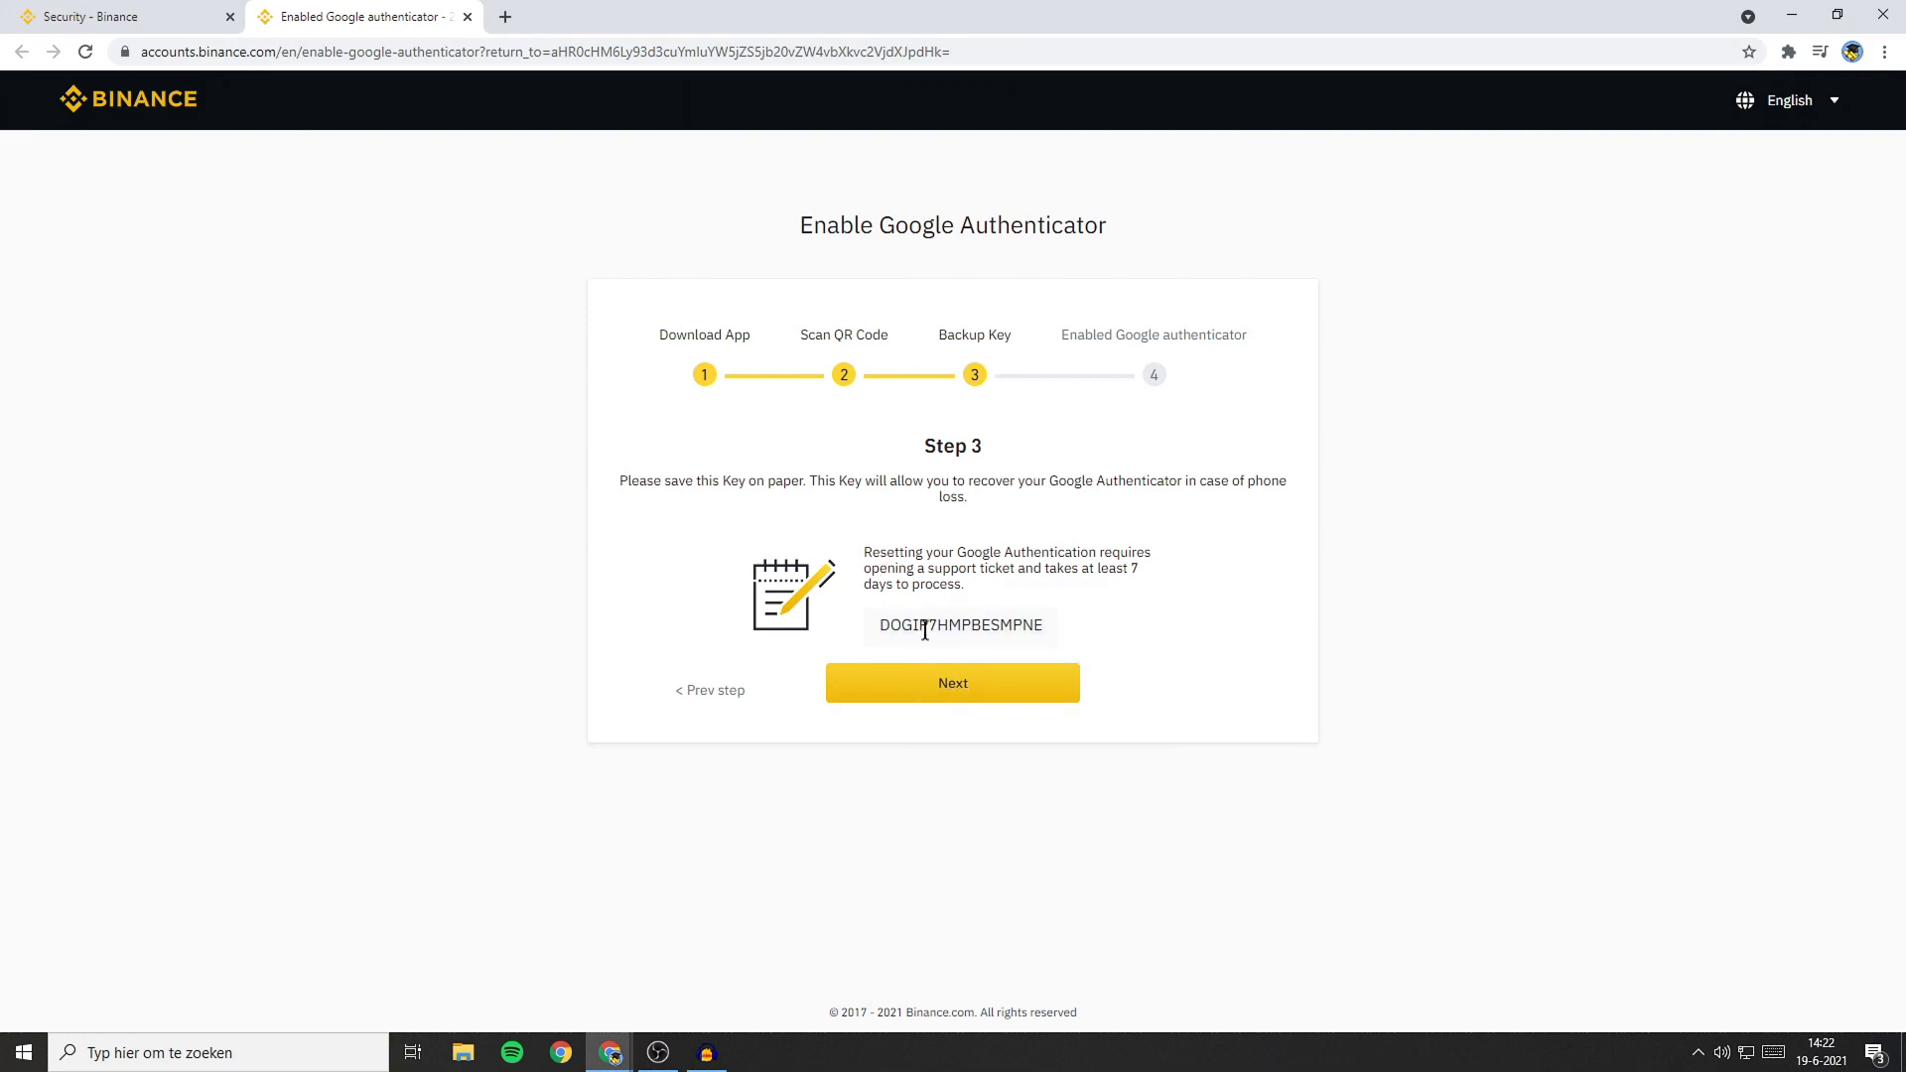
{"action": "left_click", "coordinate": [922, 691]}
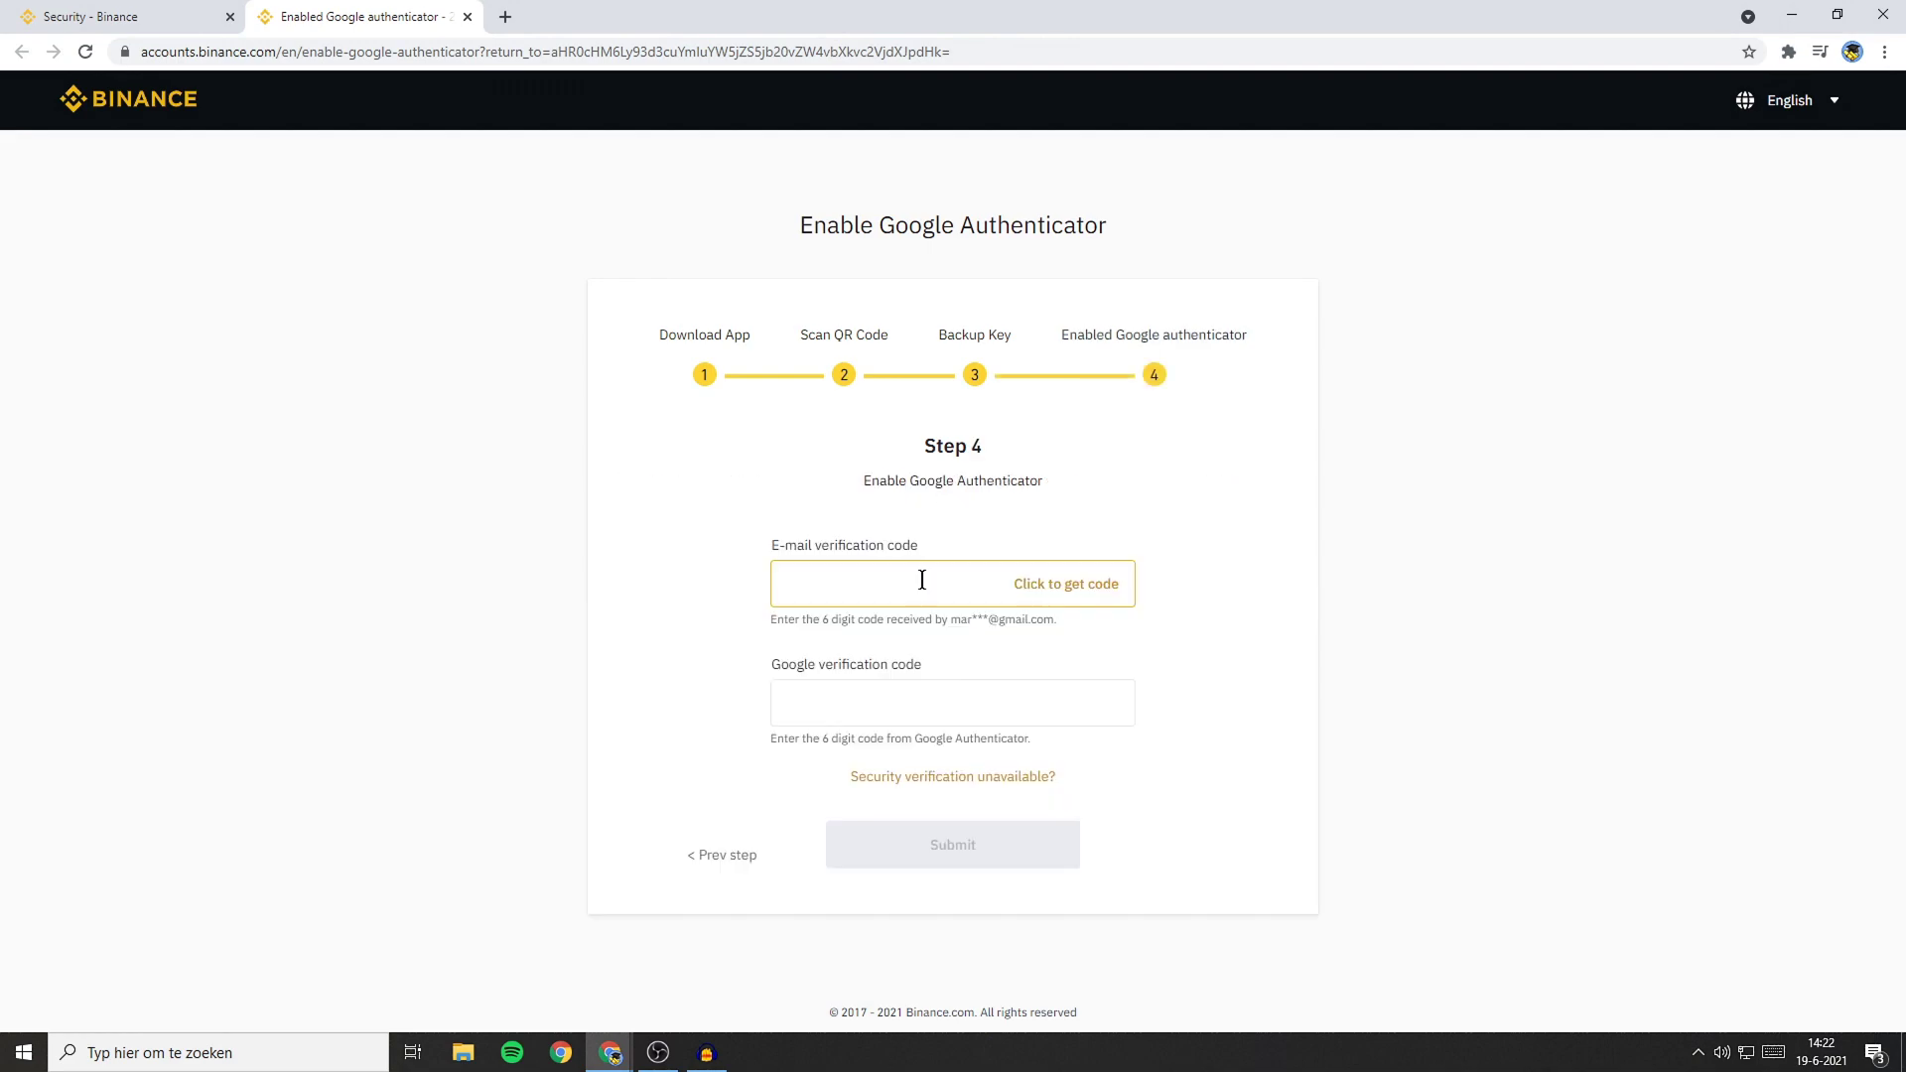
Request the e-mail verification code and enter it on Step 4.
{"action": "left_click_drag", "start_coordinate": [774, 545], "coordinate": [927, 544]}
{"action": "left_click", "coordinate": [927, 543]}
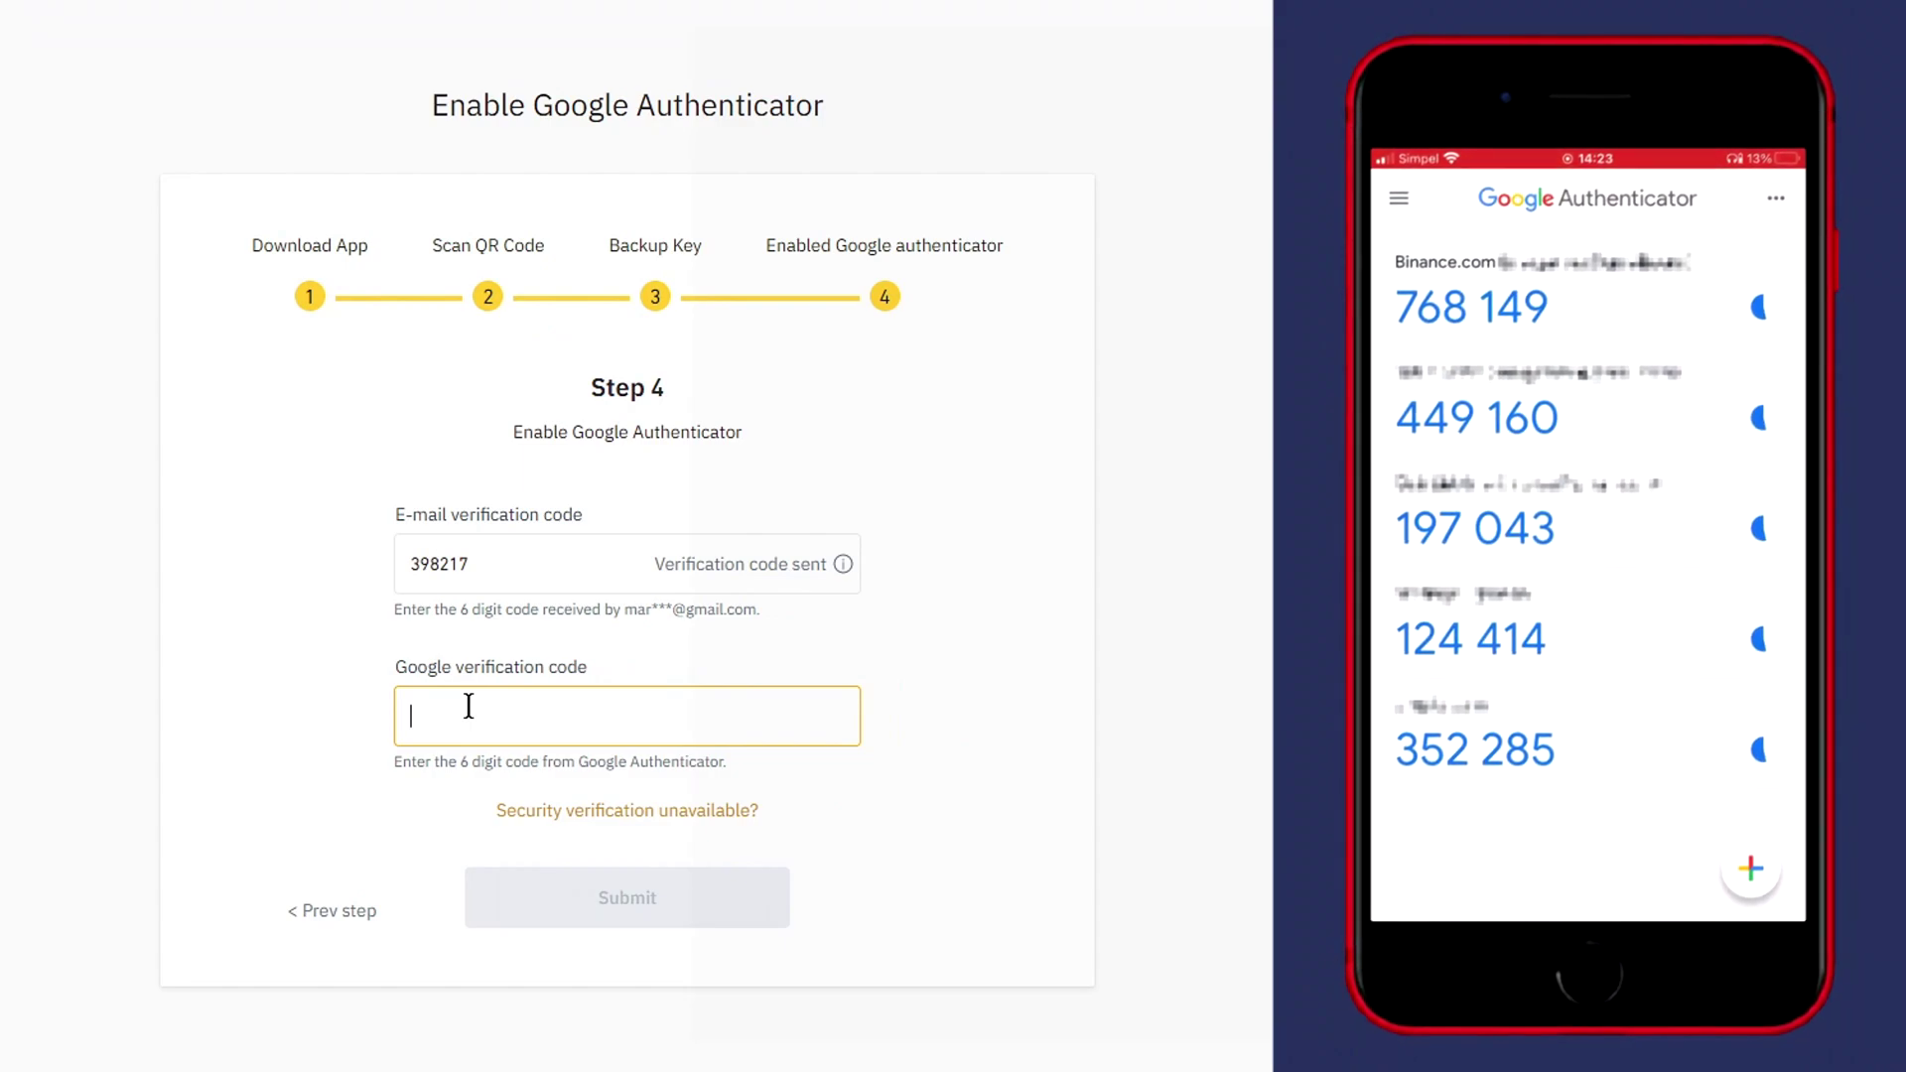
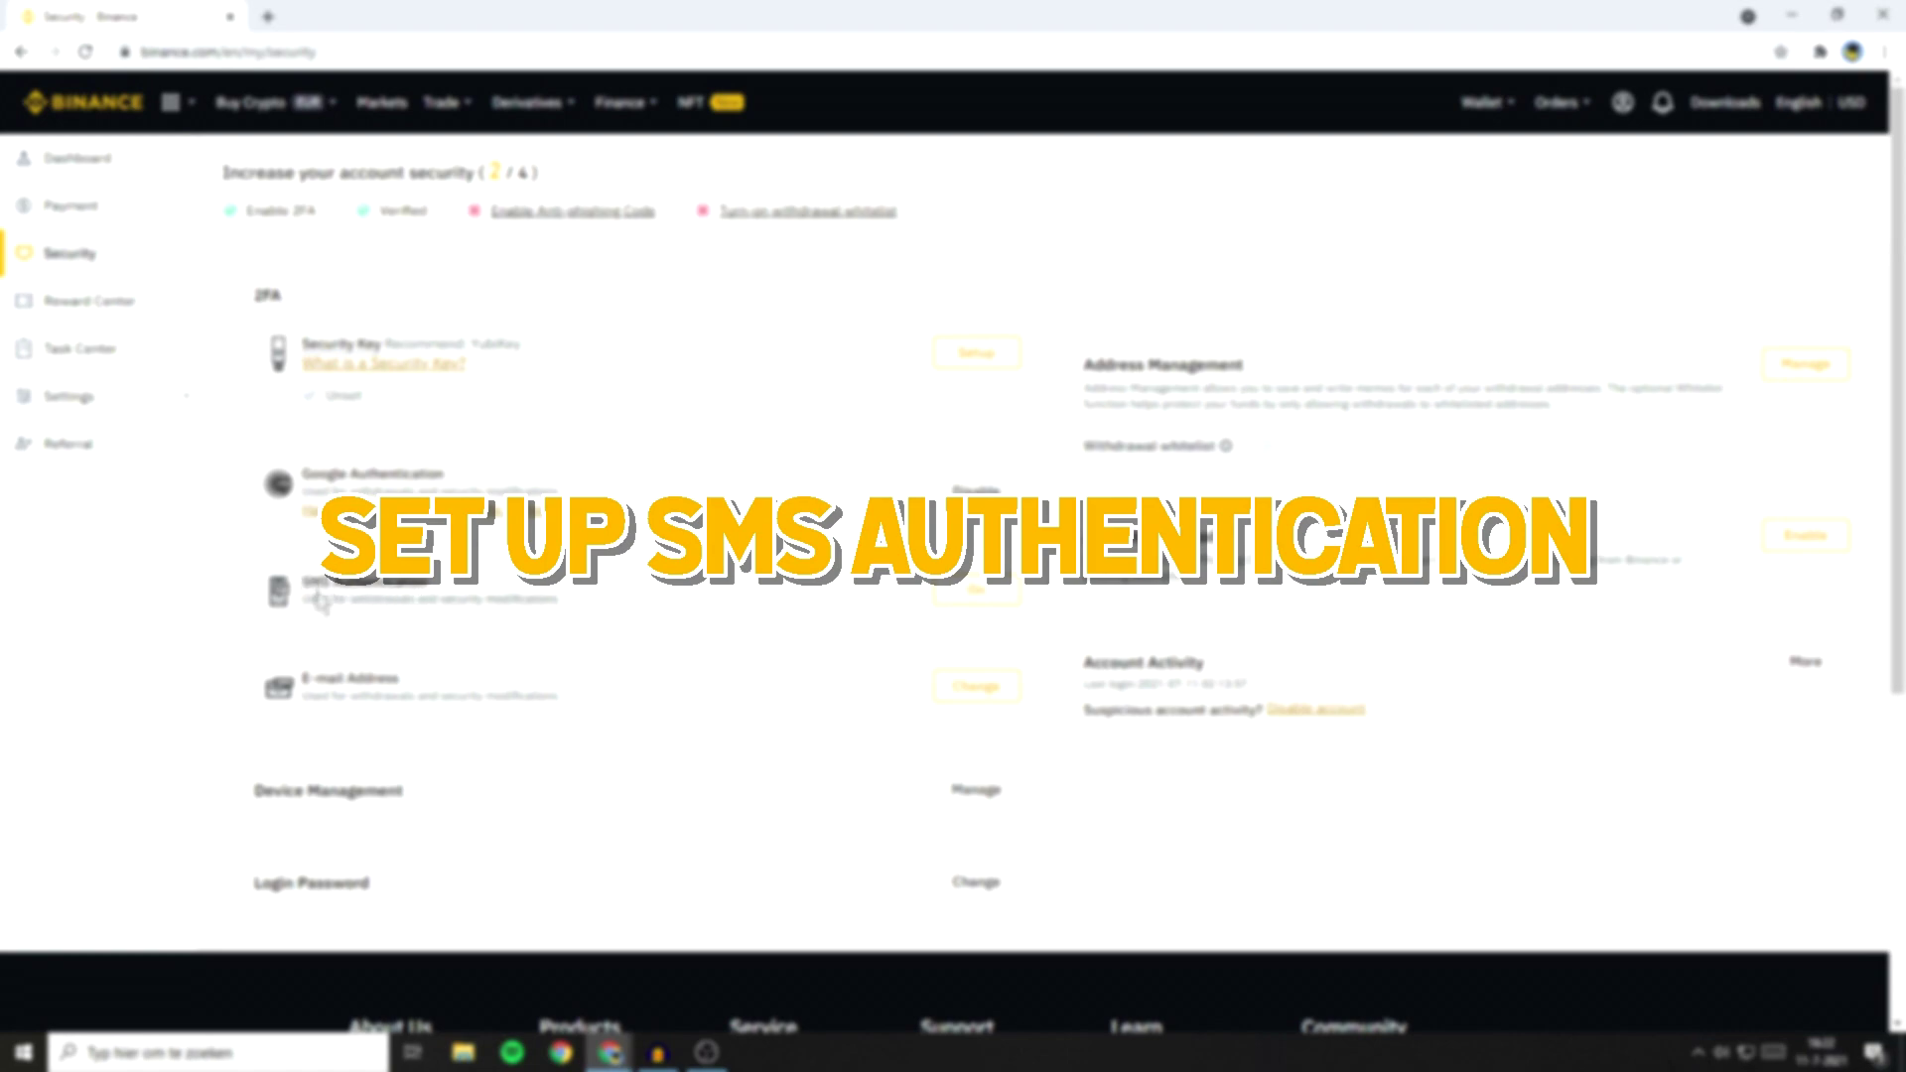
Start SMS Authentication, send the SMS code and enter it.
{"action": "left_click", "coordinate": [951, 595]}
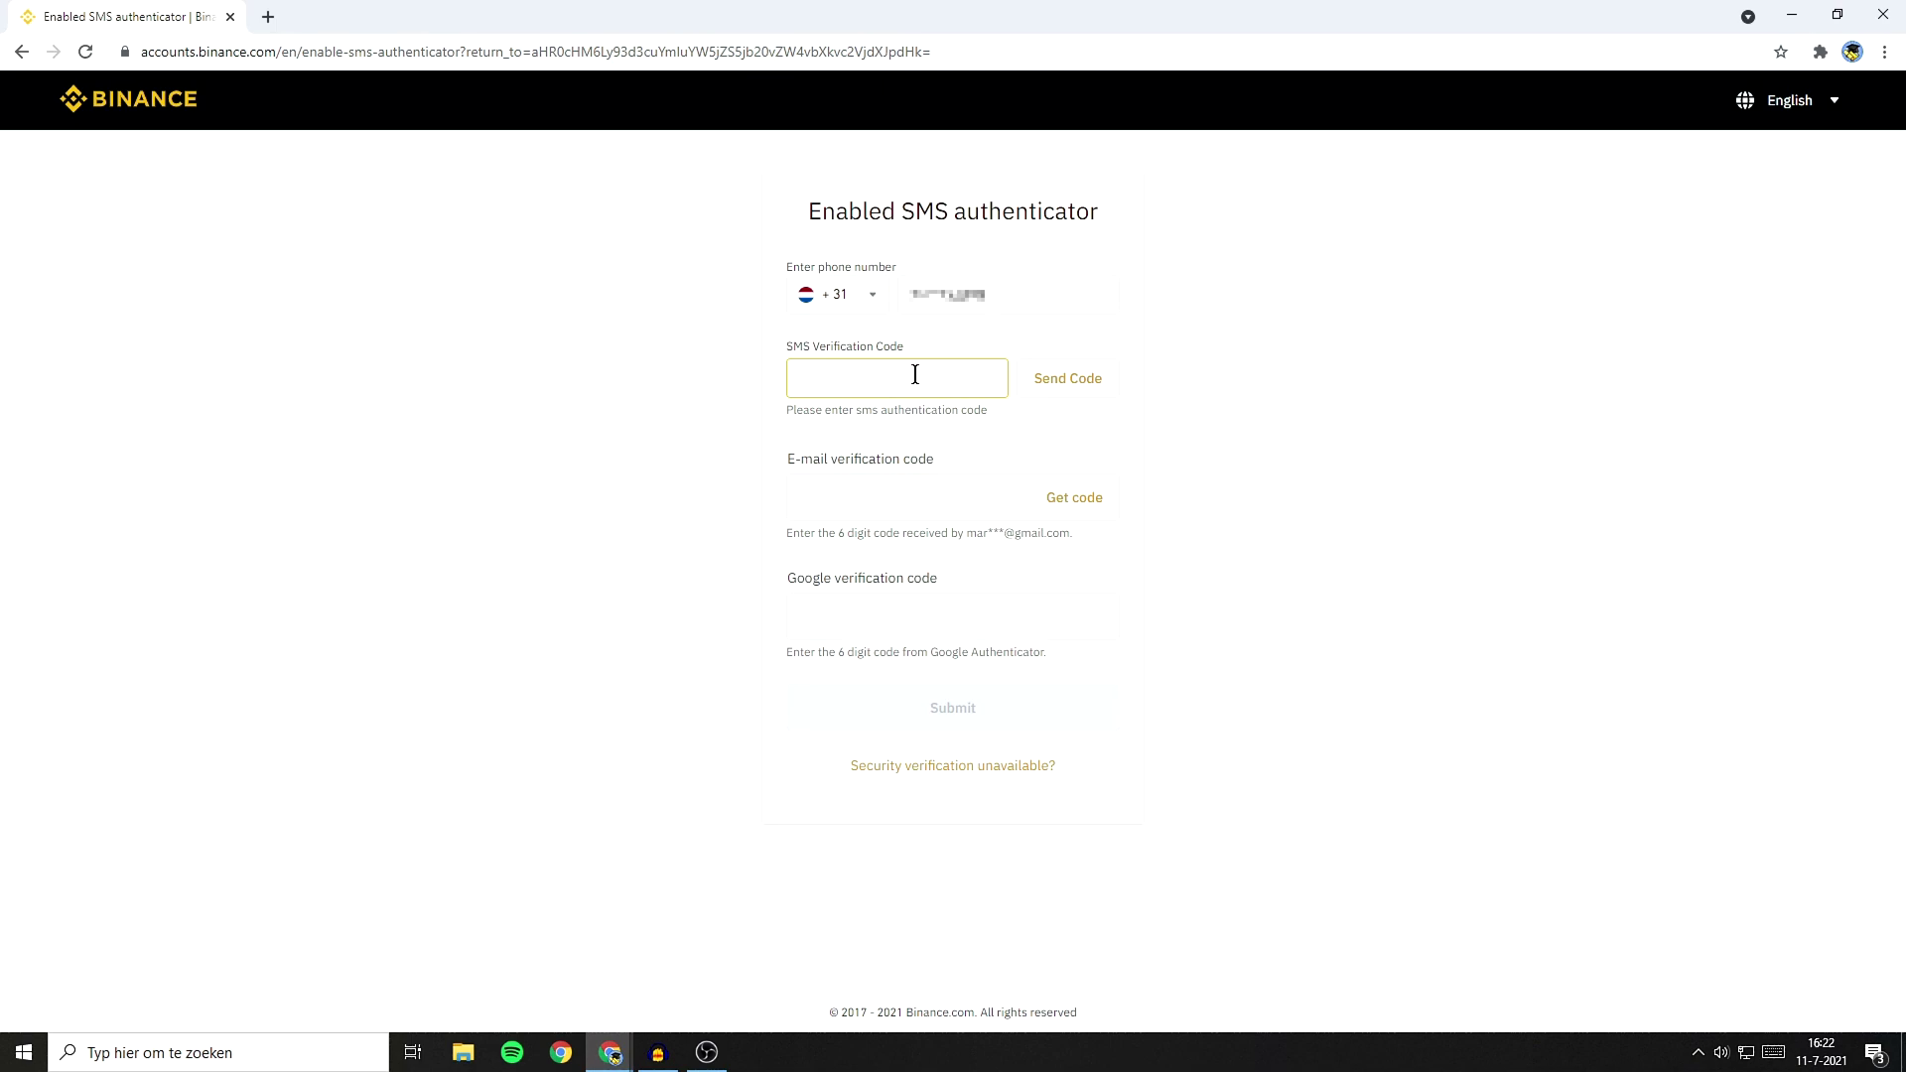
{"action": "left_click", "coordinate": [1080, 391]}
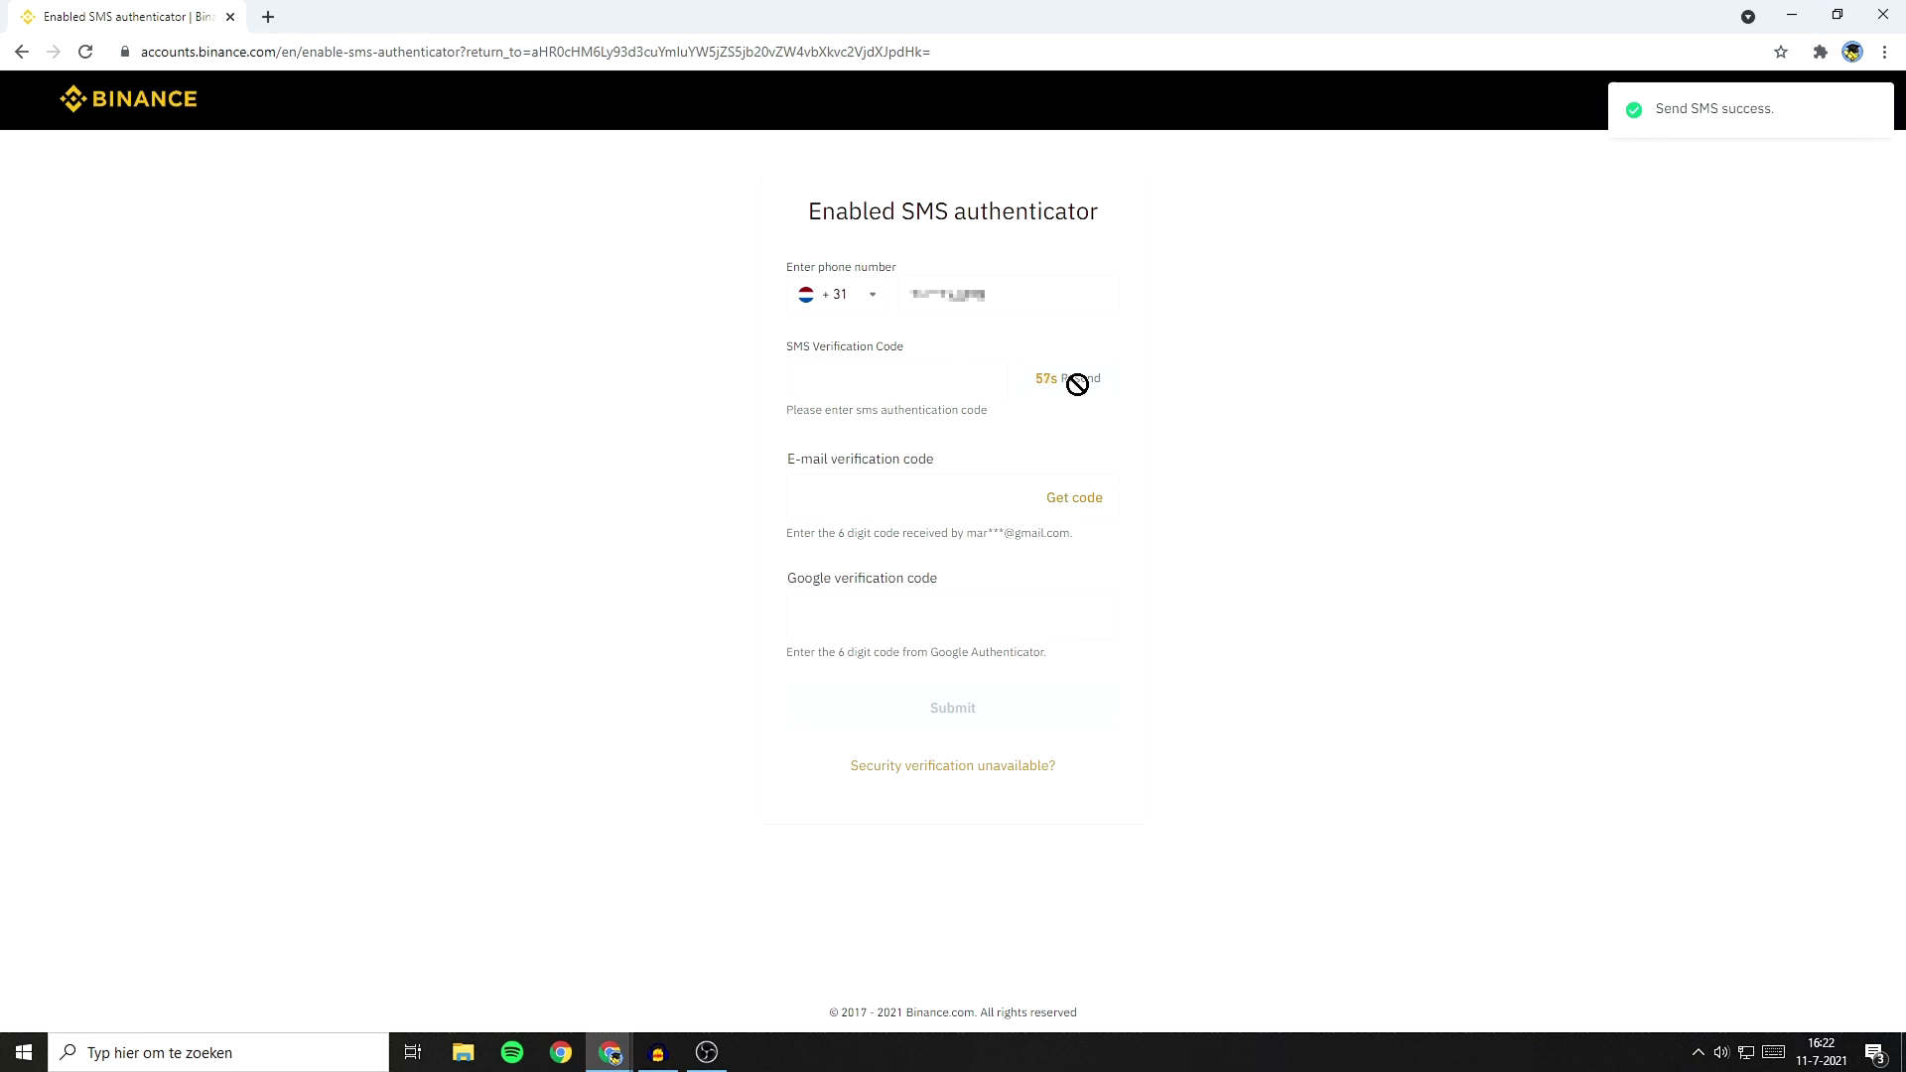
{"action": "left_click", "coordinate": [942, 395]}
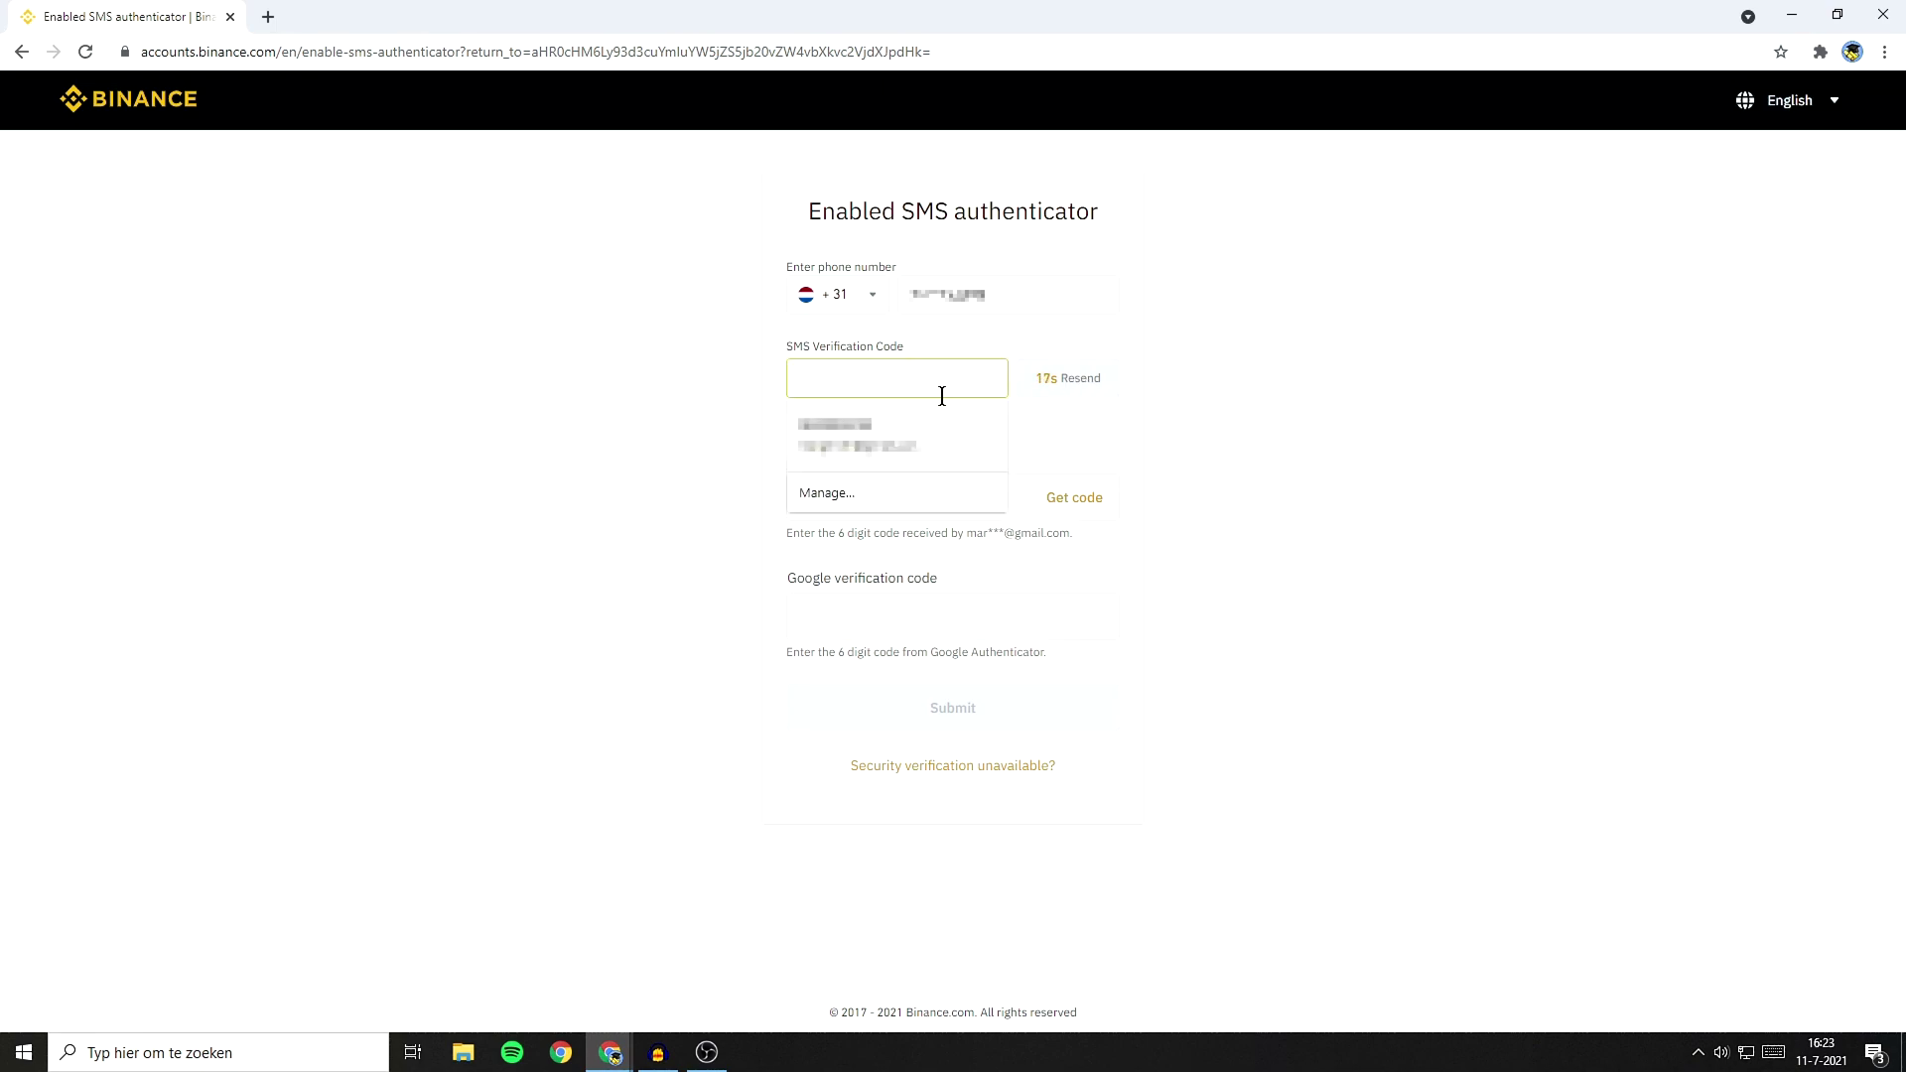
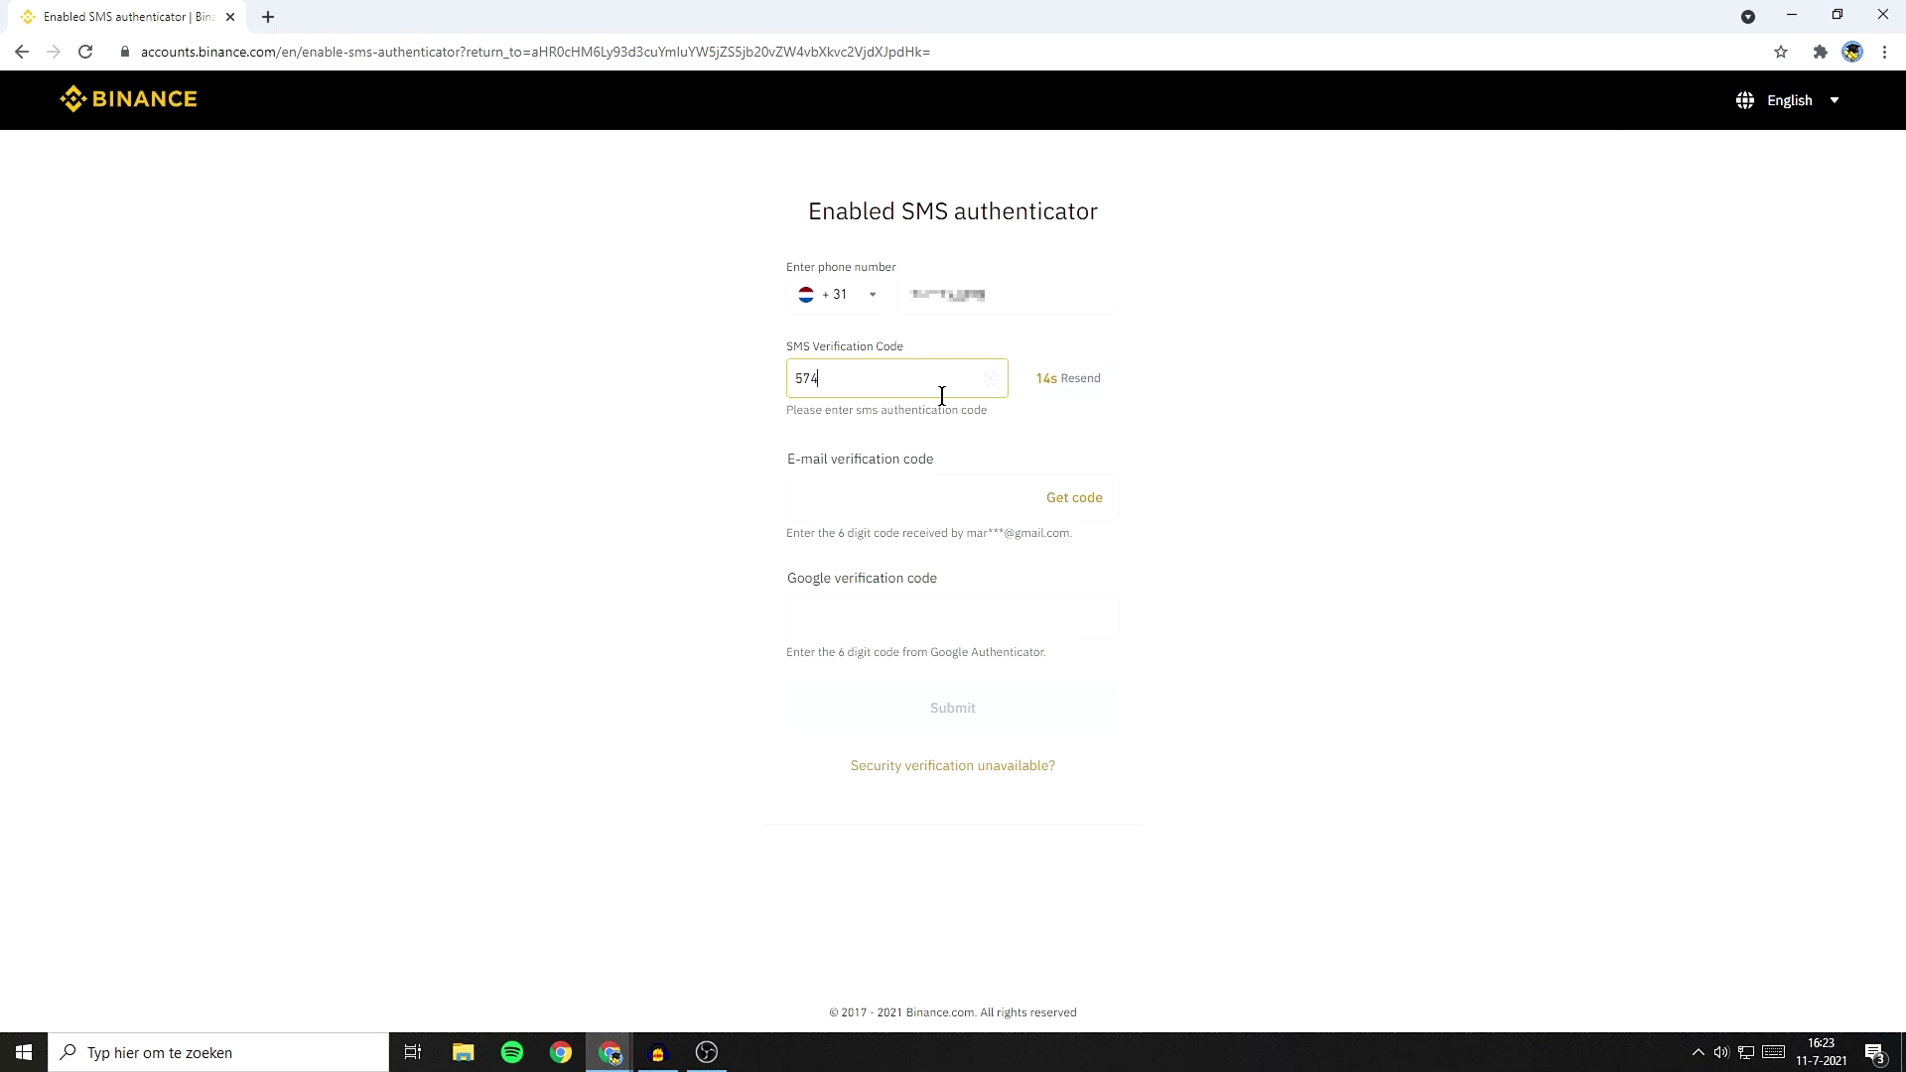
Add the e-mail code and pasted Google code, then submit the SMS authentication setup.
{"action": "left_click", "coordinate": [1026, 481]}
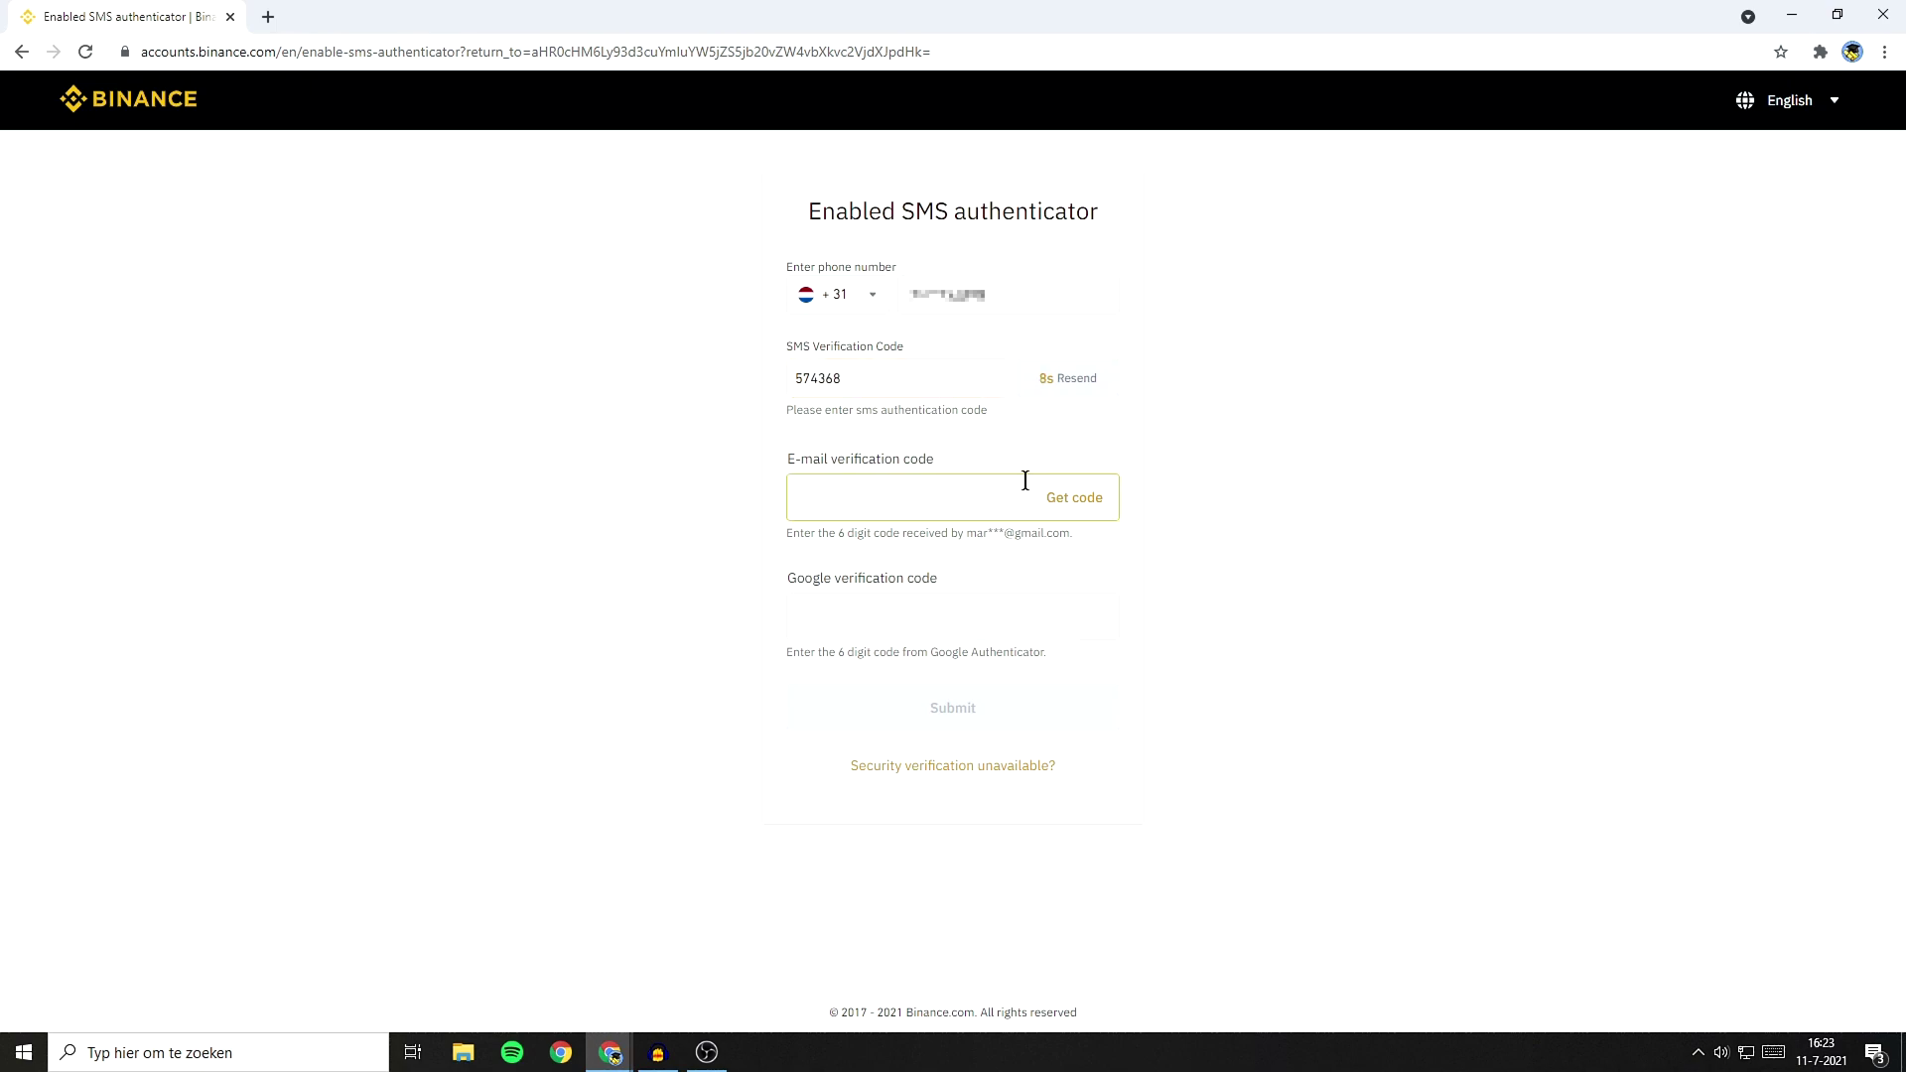
{"action": "left_click", "coordinate": [1069, 507]}
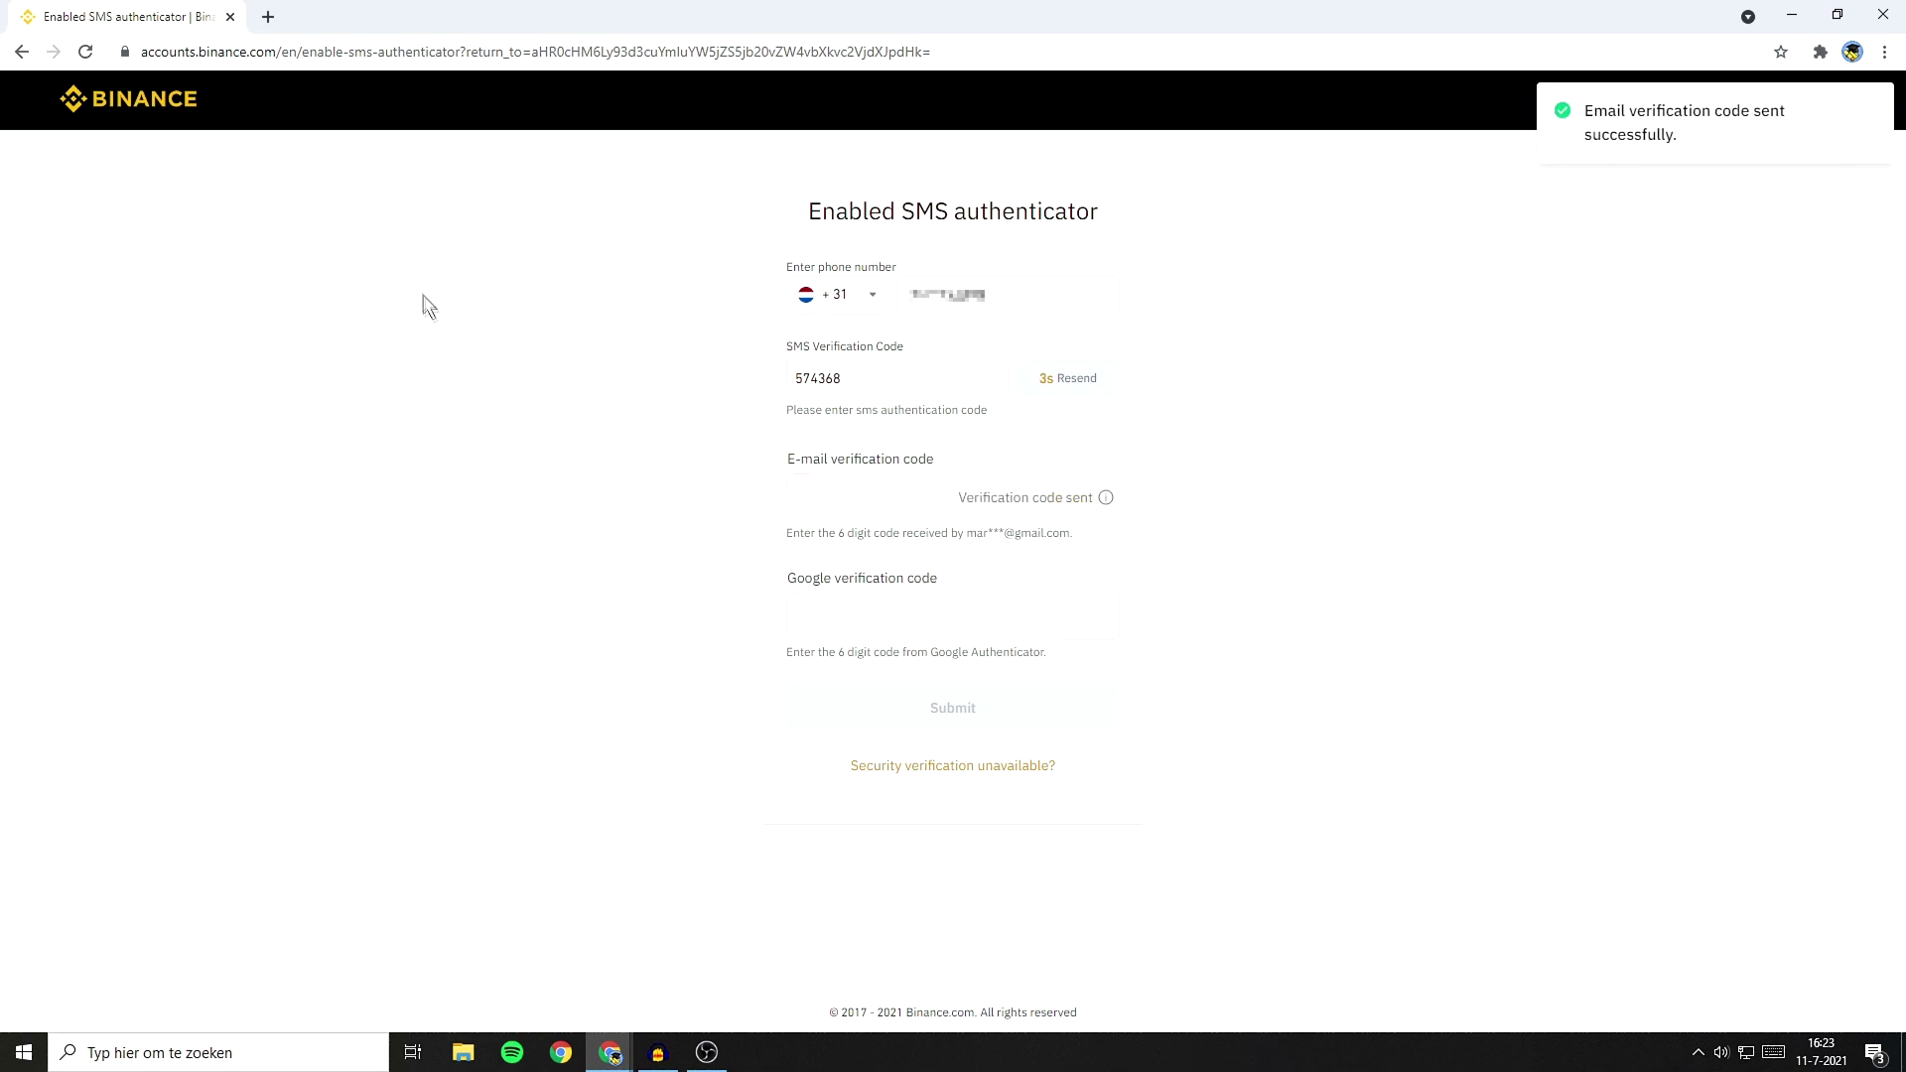
{"action": "left_click", "coordinate": [810, 611]}
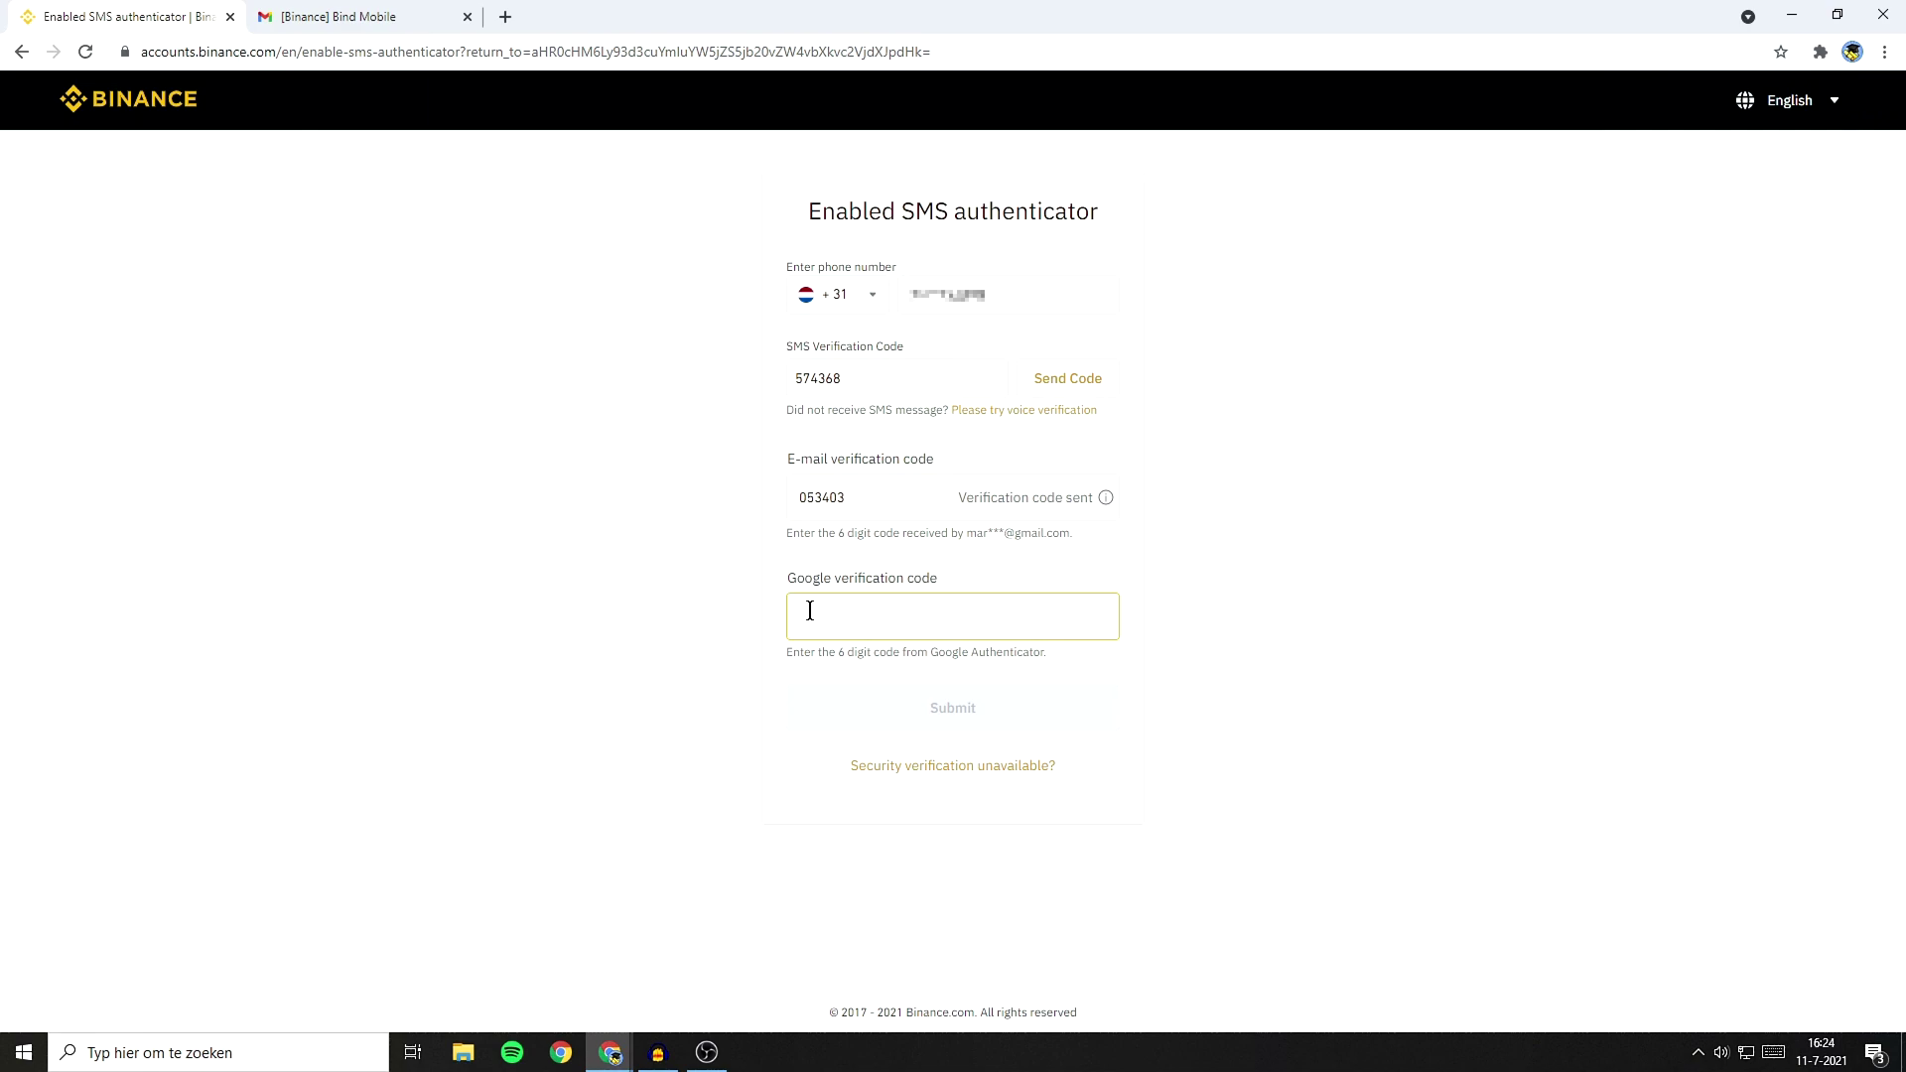
{"action": "key", "text": "ctrl+v"}
{"action": "left_click", "coordinate": [639, 576]}
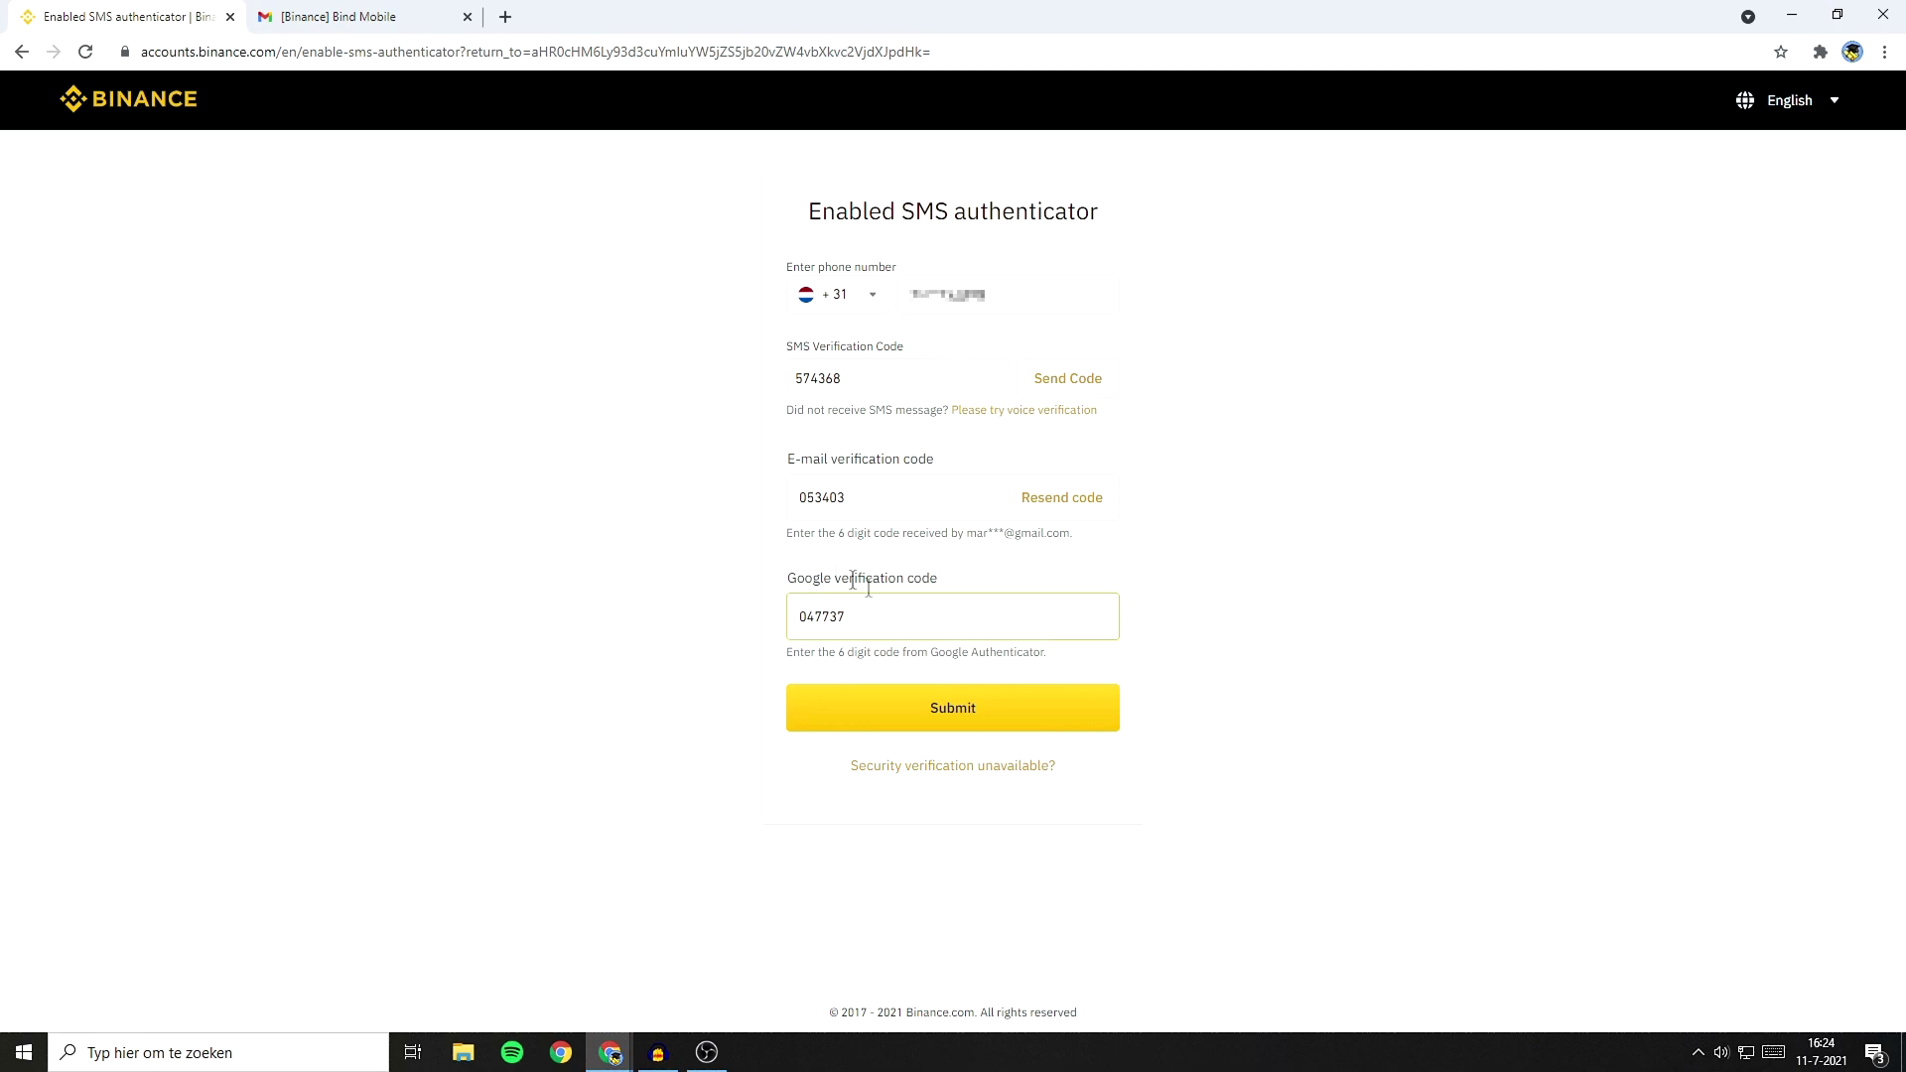
{"action": "left_click", "coordinate": [941, 714]}
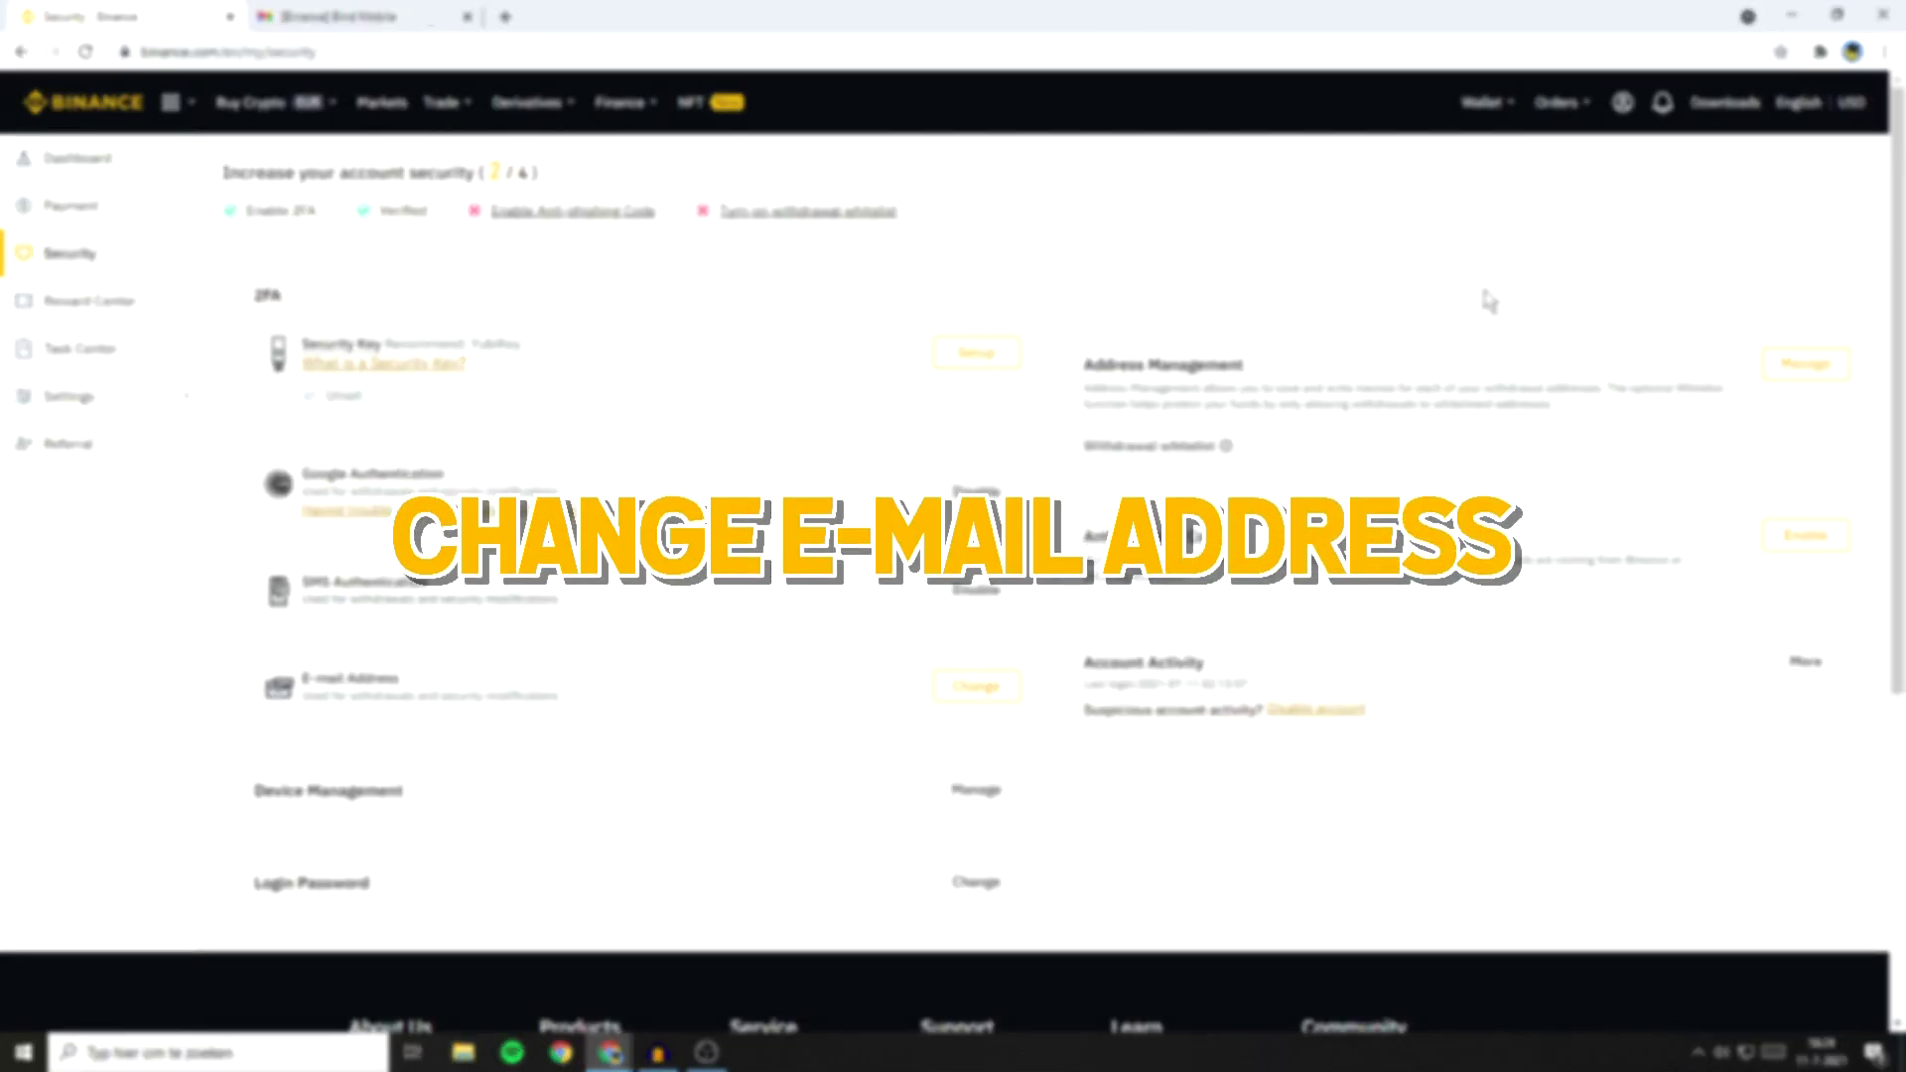
Open the Change Email Address page for the account's E-mail Address.
{"action": "mouse_move", "coordinate": [1622, 103]}
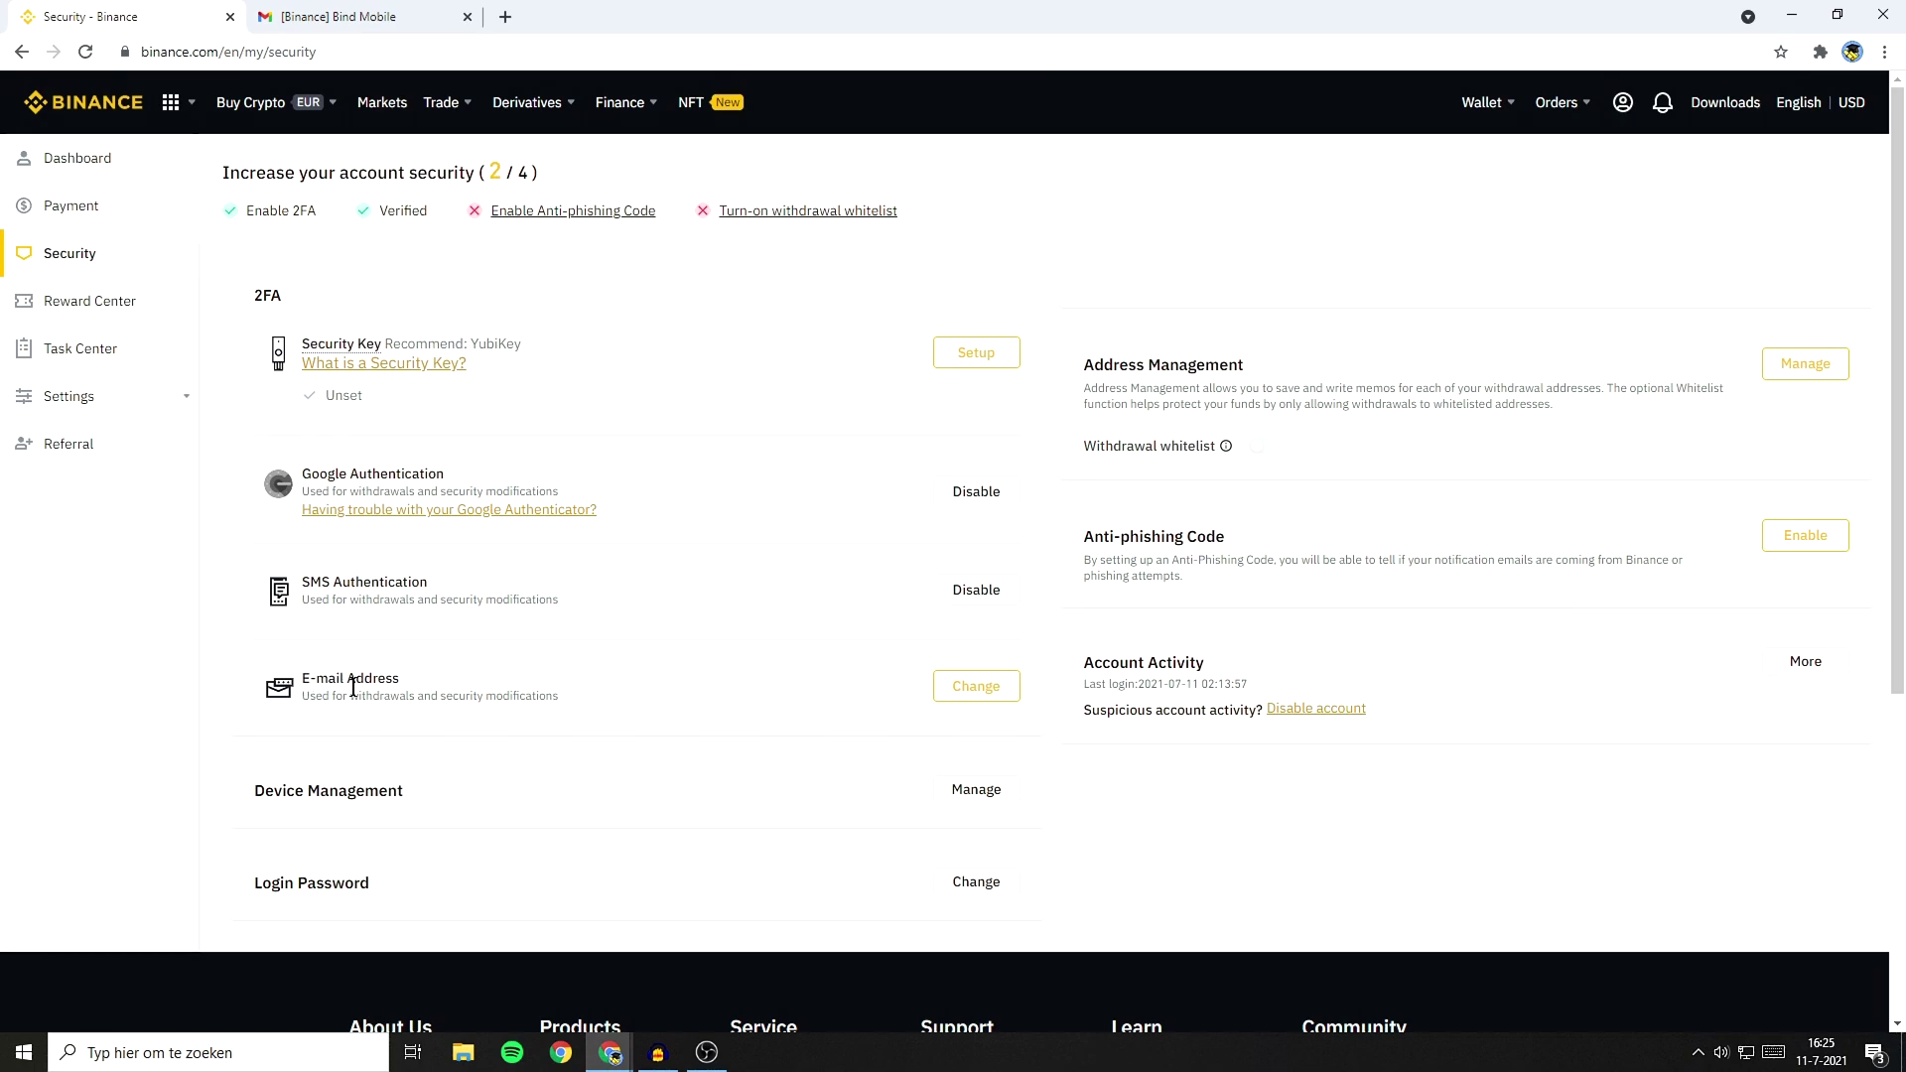
{"action": "left_click", "coordinate": [969, 695]}
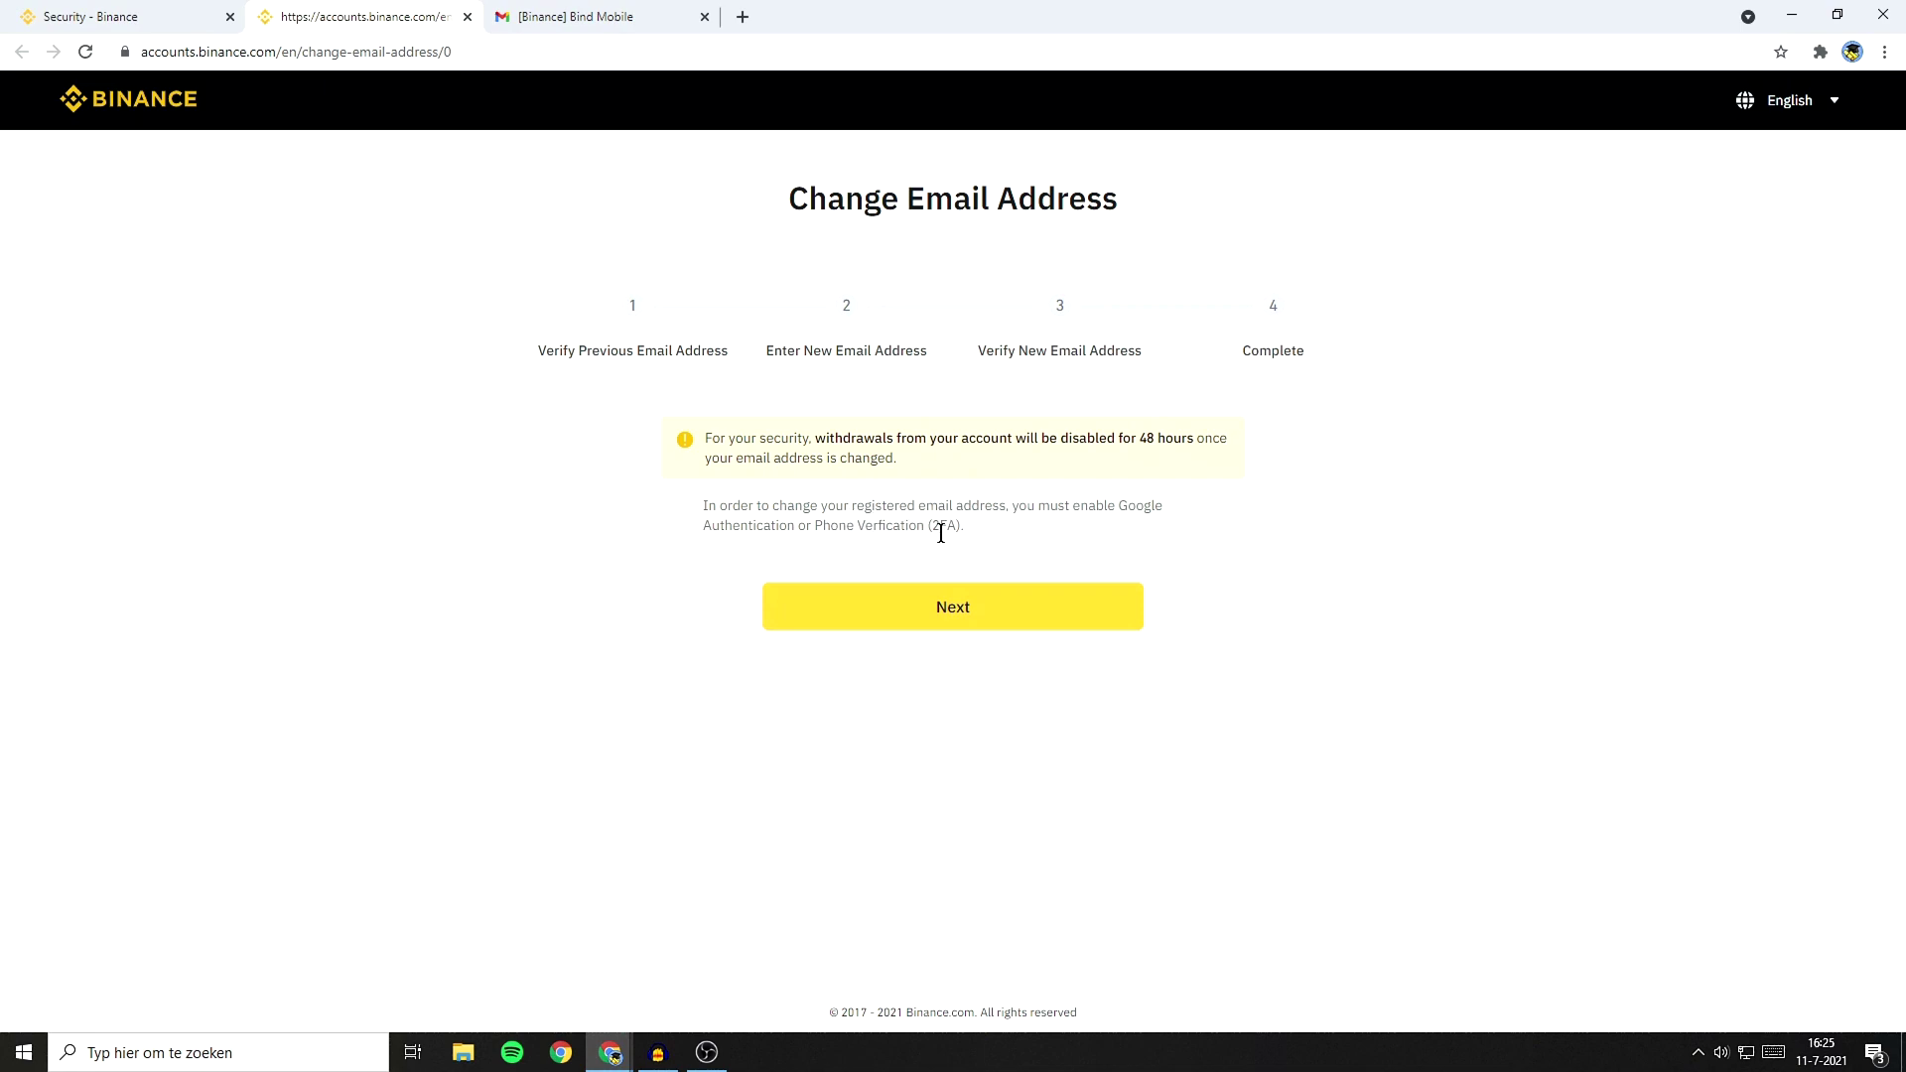
Pass the e-mail change warning and focus the New email, Confirm new email and New Password fields.
{"action": "left_click", "coordinate": [889, 608]}
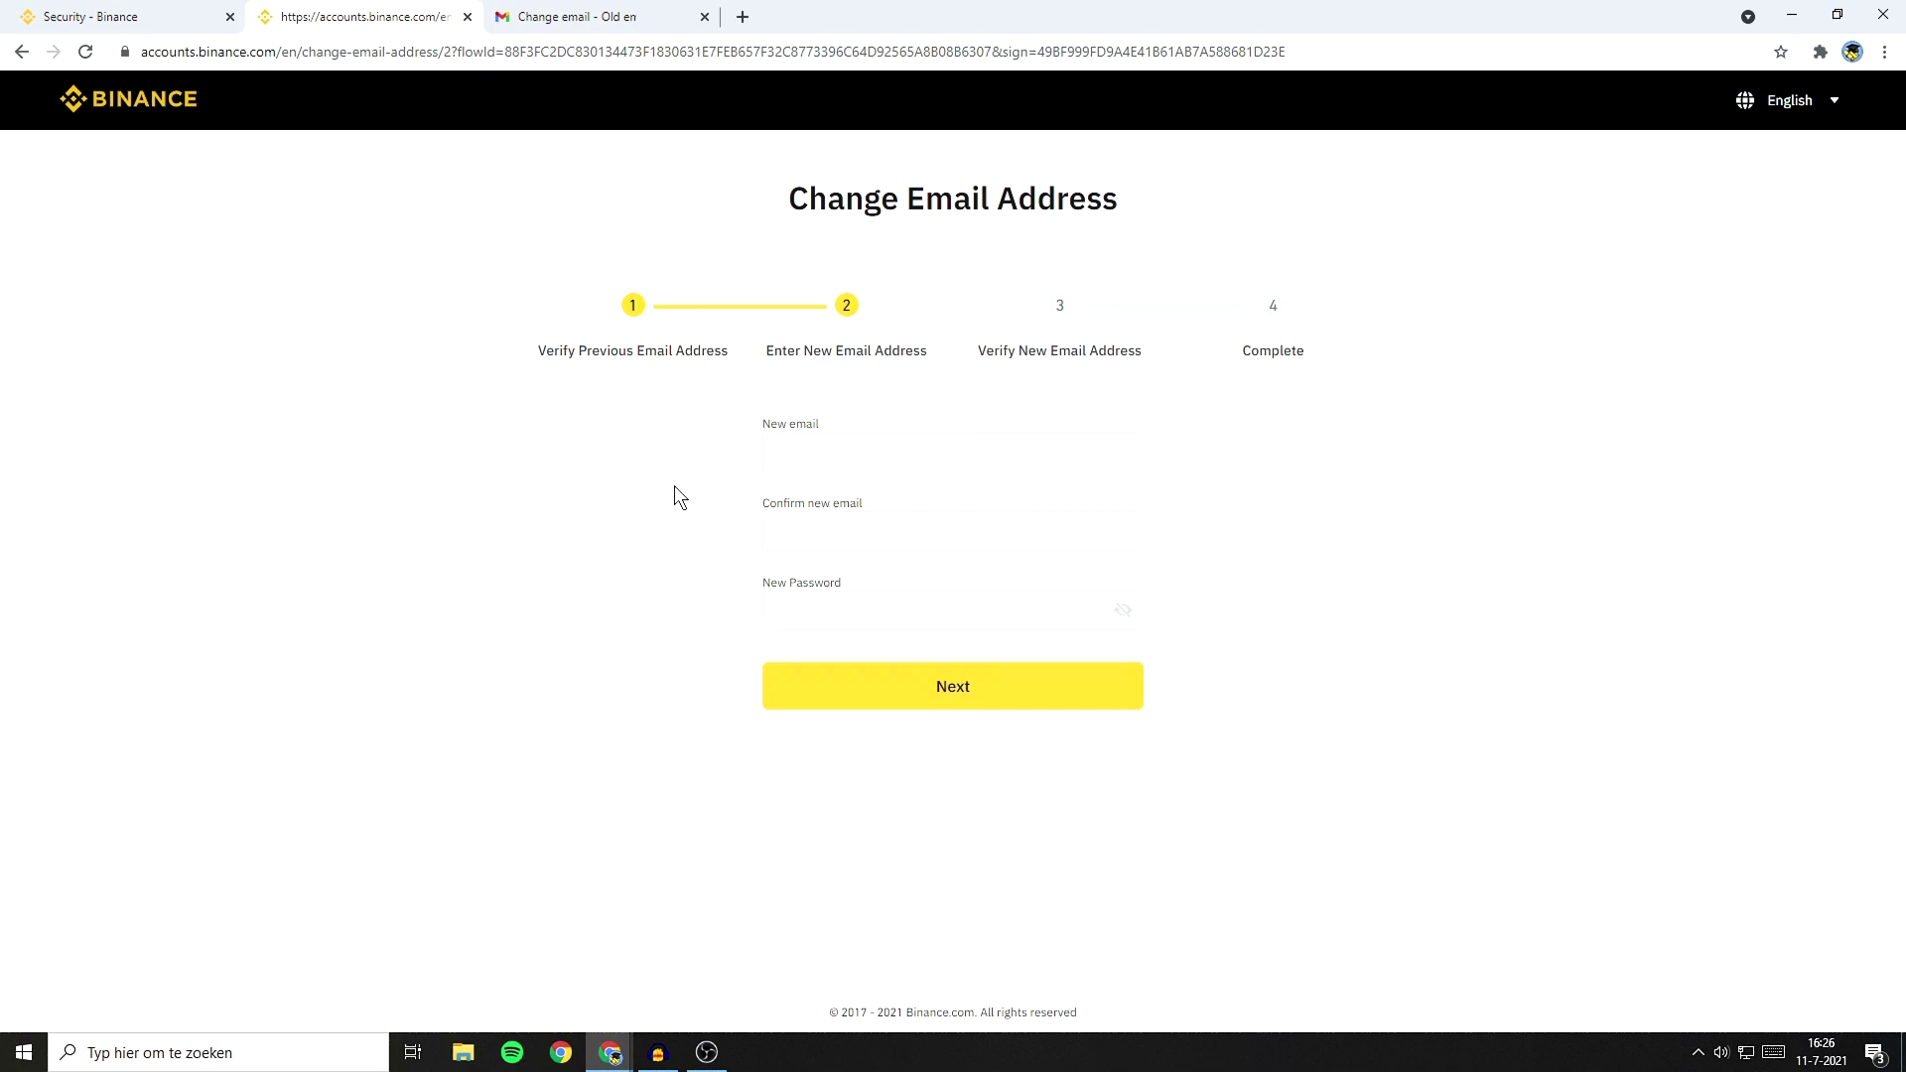
{"action": "left_click", "coordinate": [770, 455]}
{"action": "left_click", "coordinate": [906, 527]}
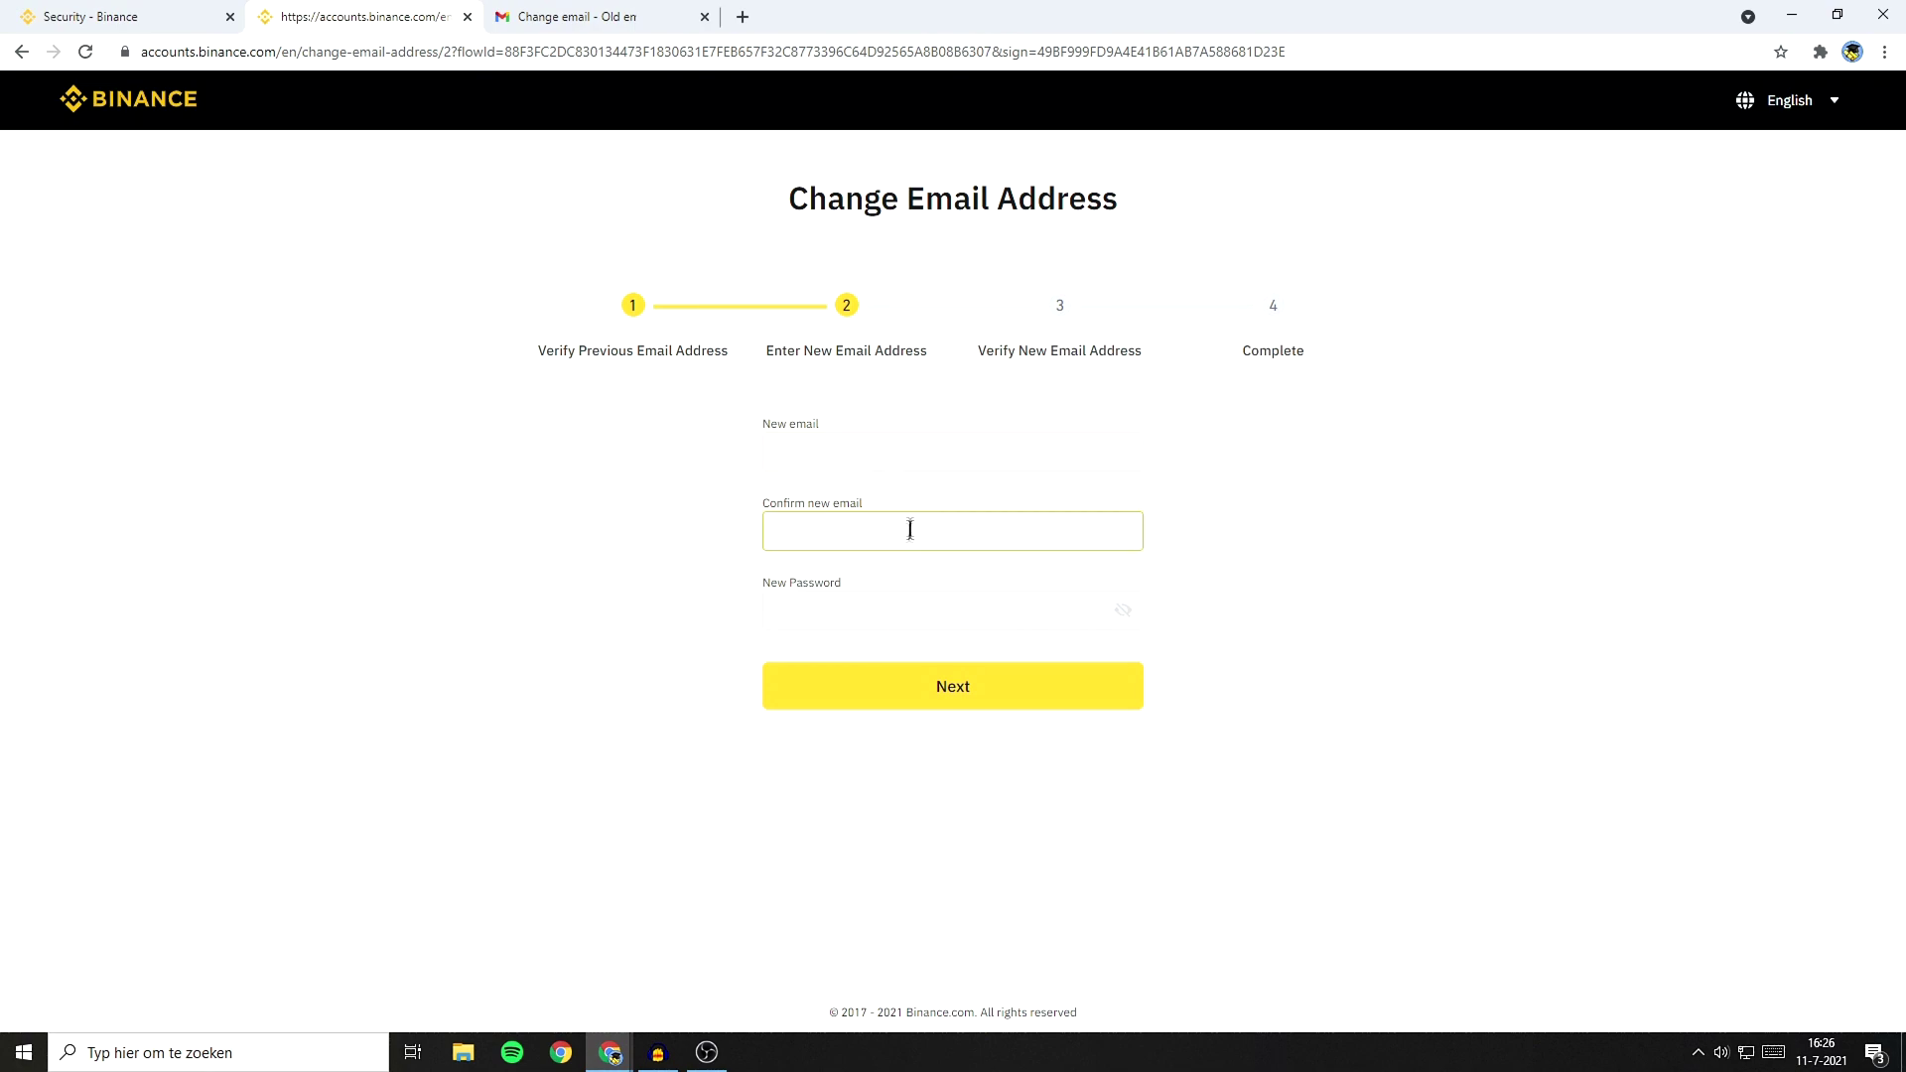
{"action": "left_click", "coordinate": [905, 601]}
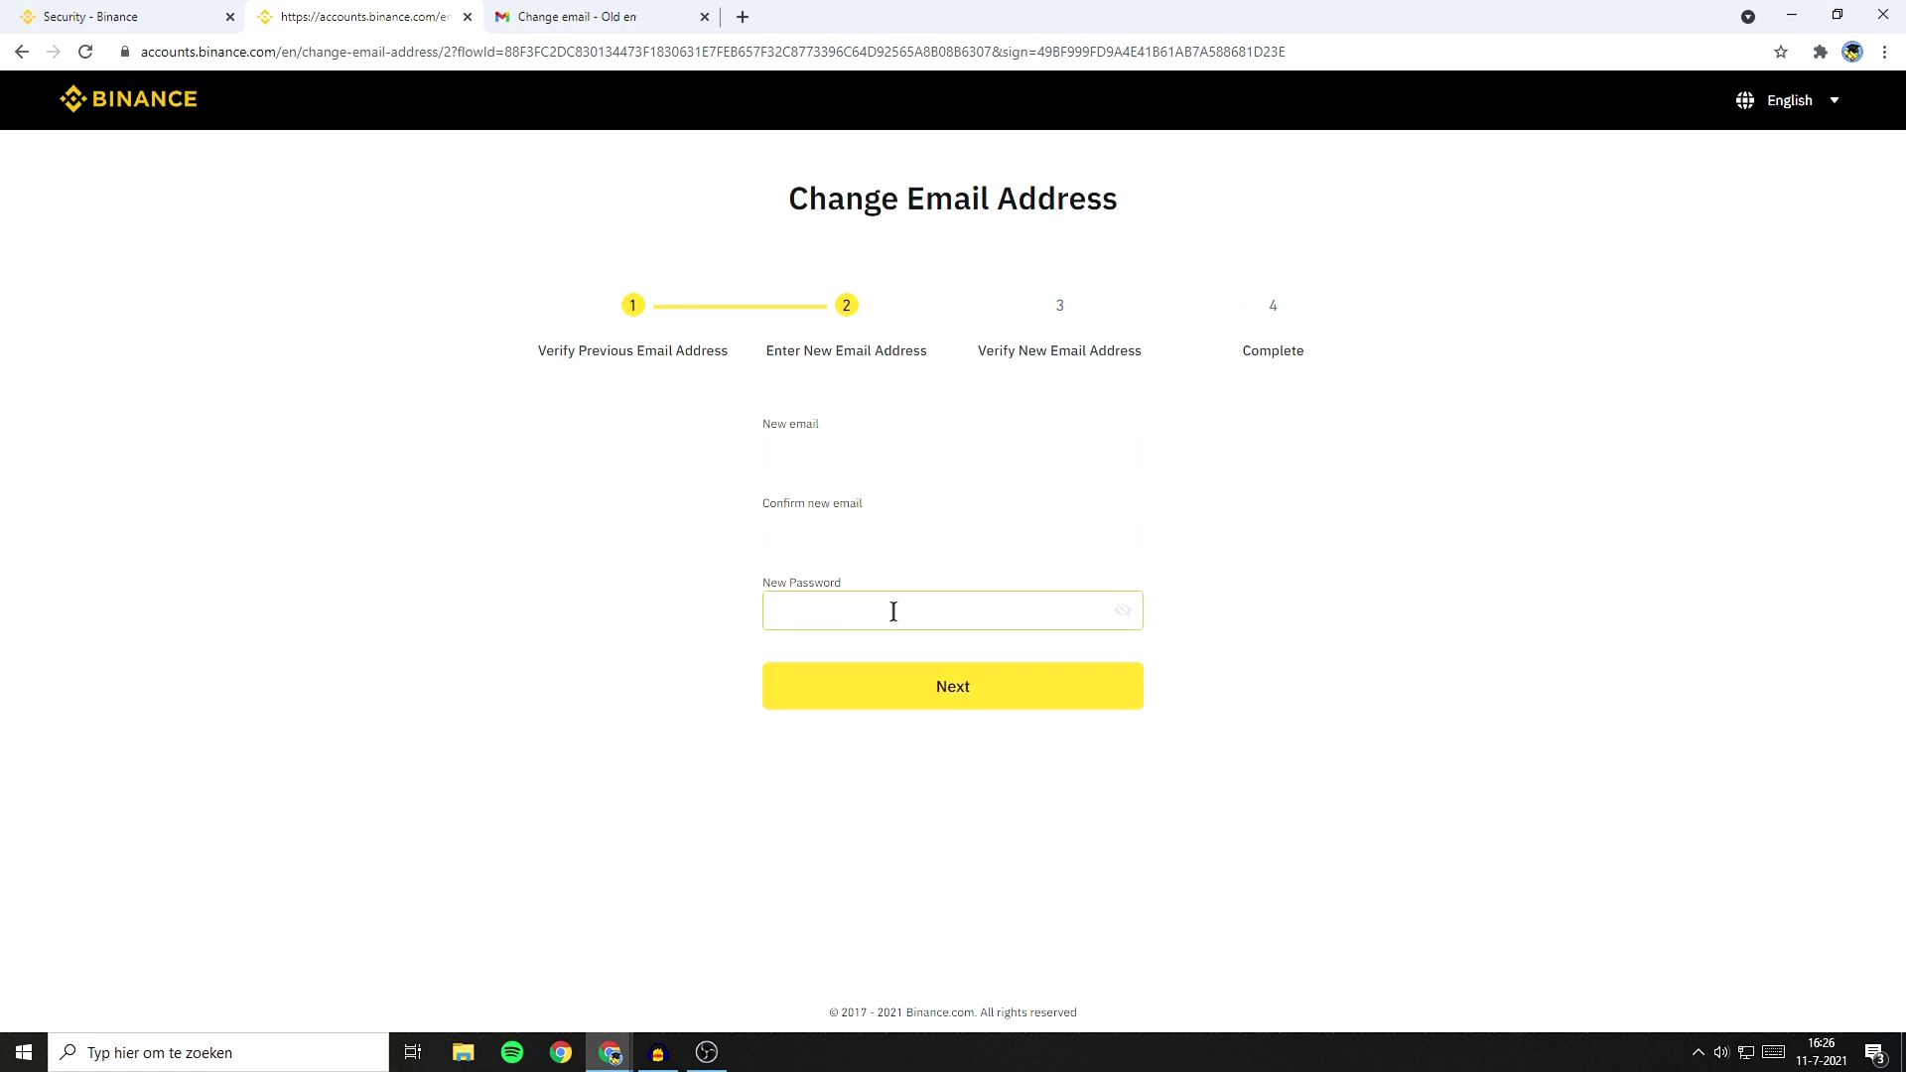
{"action": "left_click", "coordinate": [973, 469]}
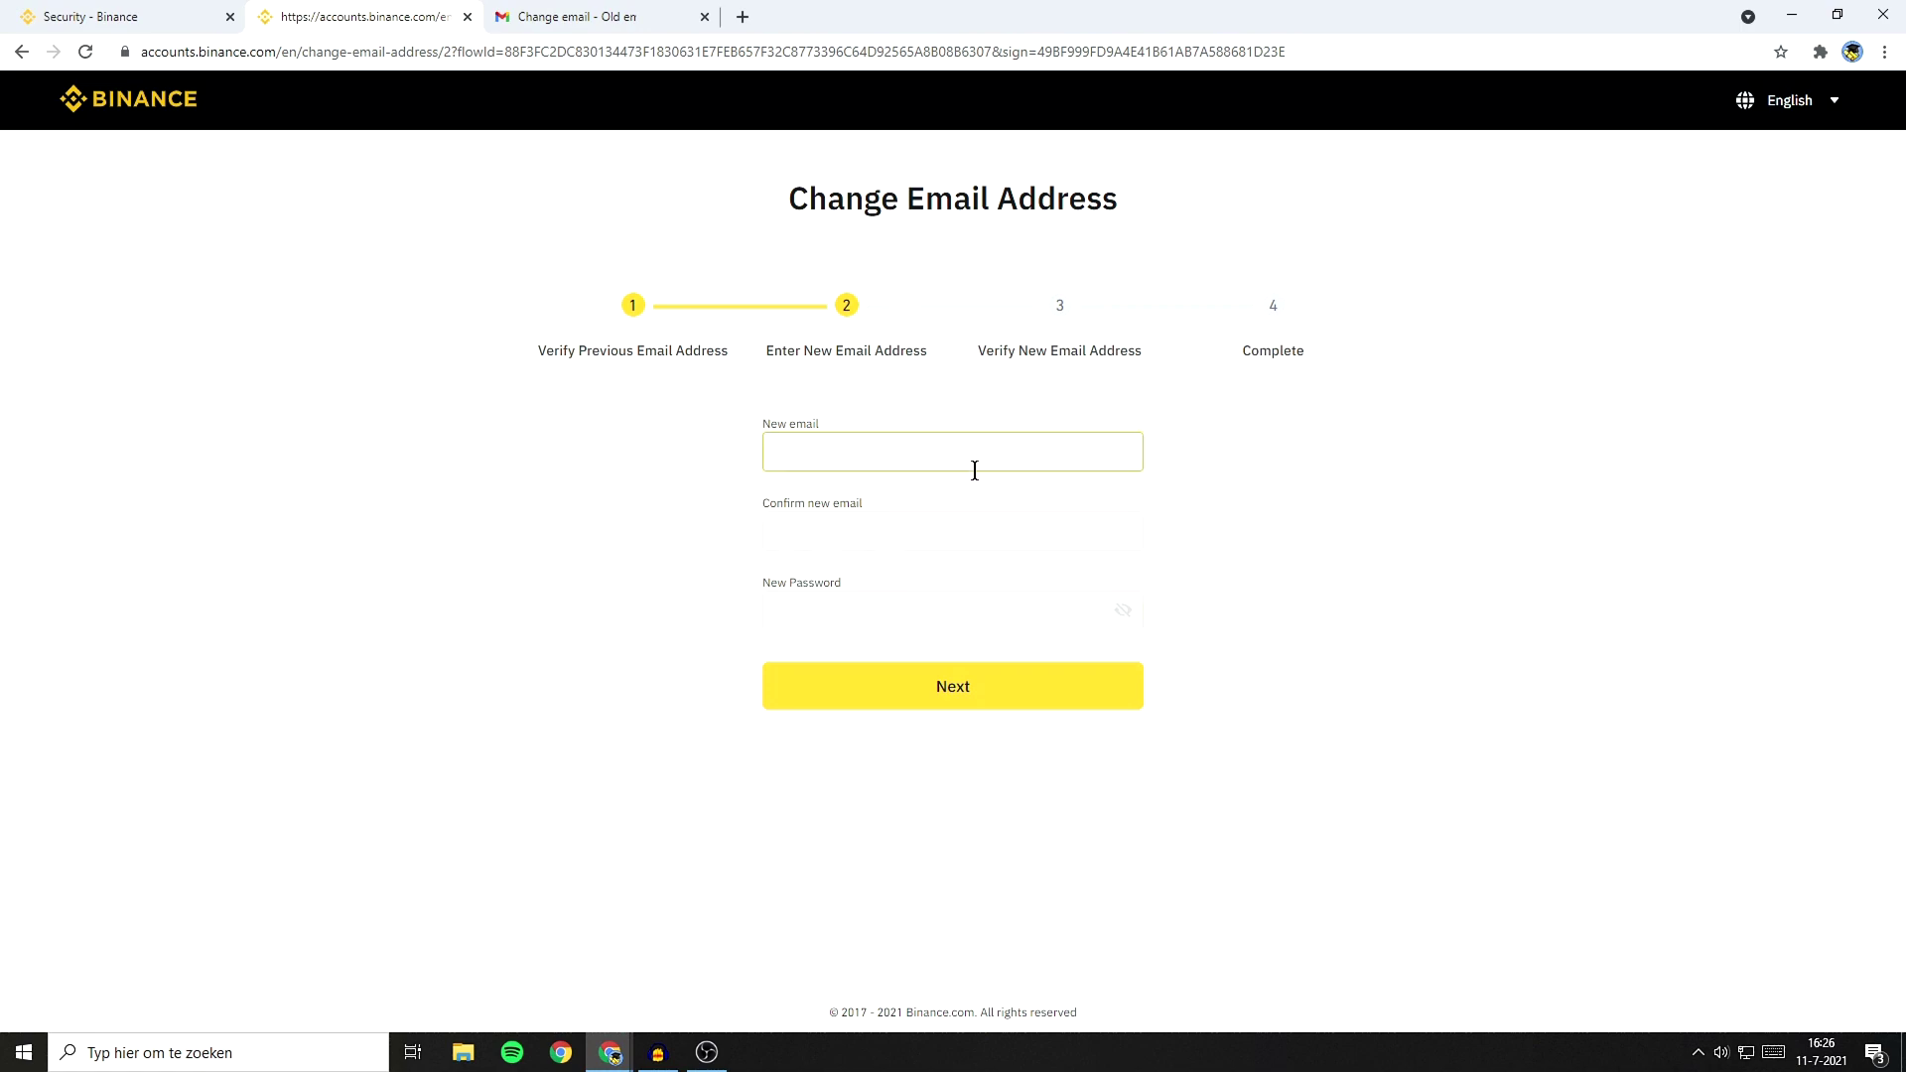
{"action": "left_click", "coordinate": [1023, 578]}
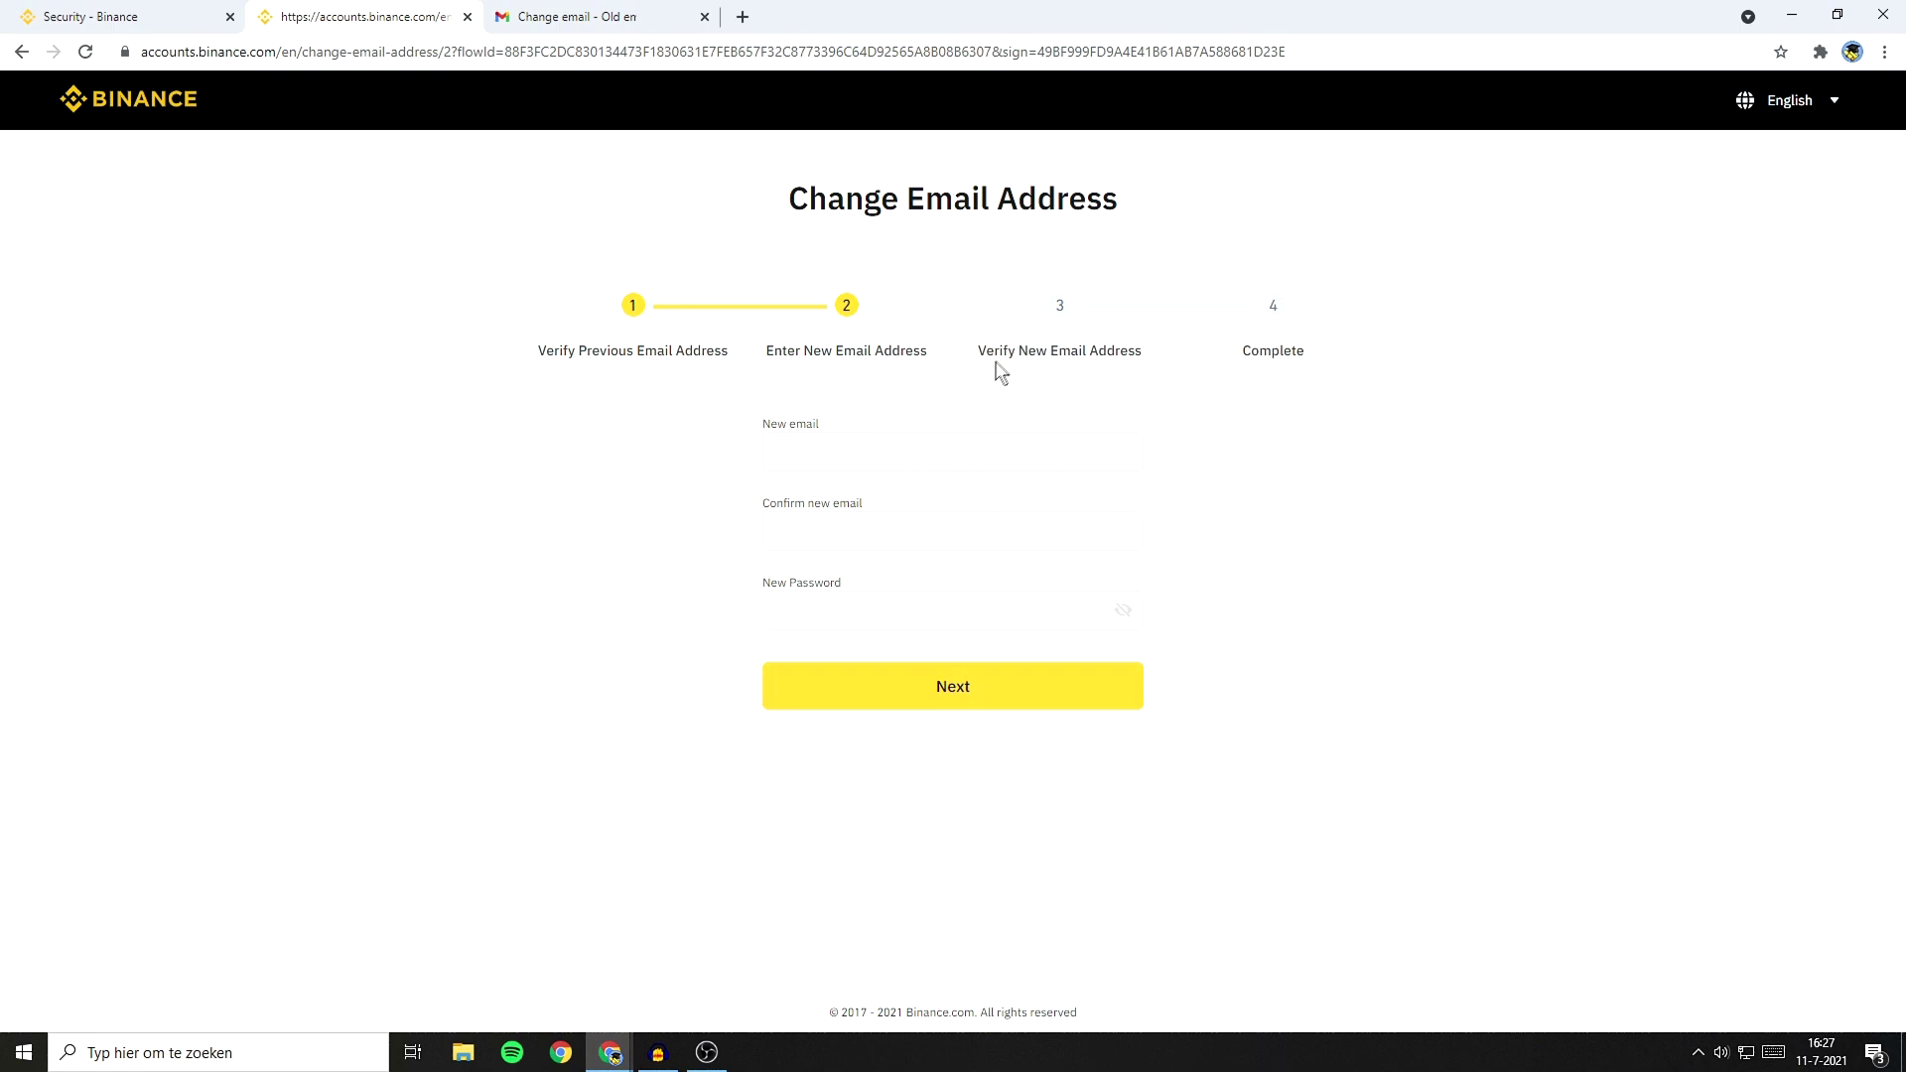
{"action": "left_click", "coordinate": [923, 462]}
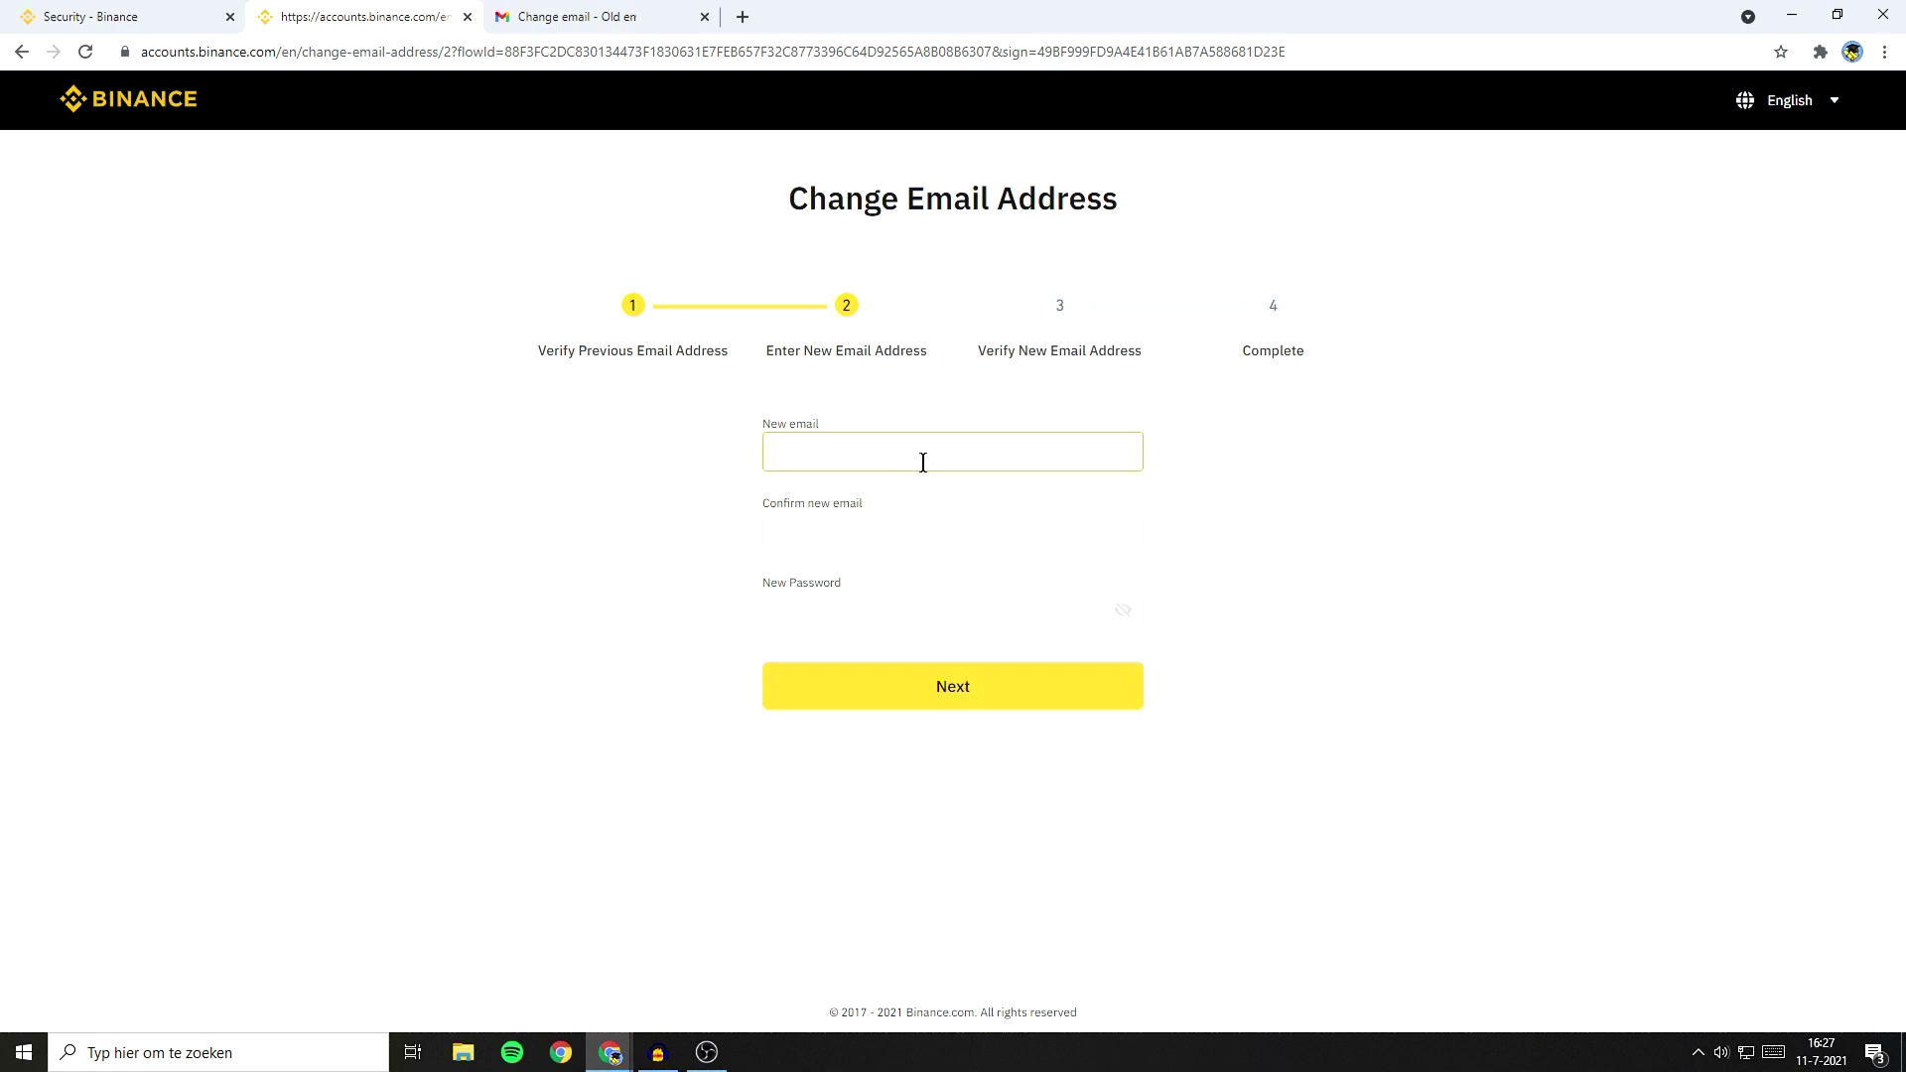